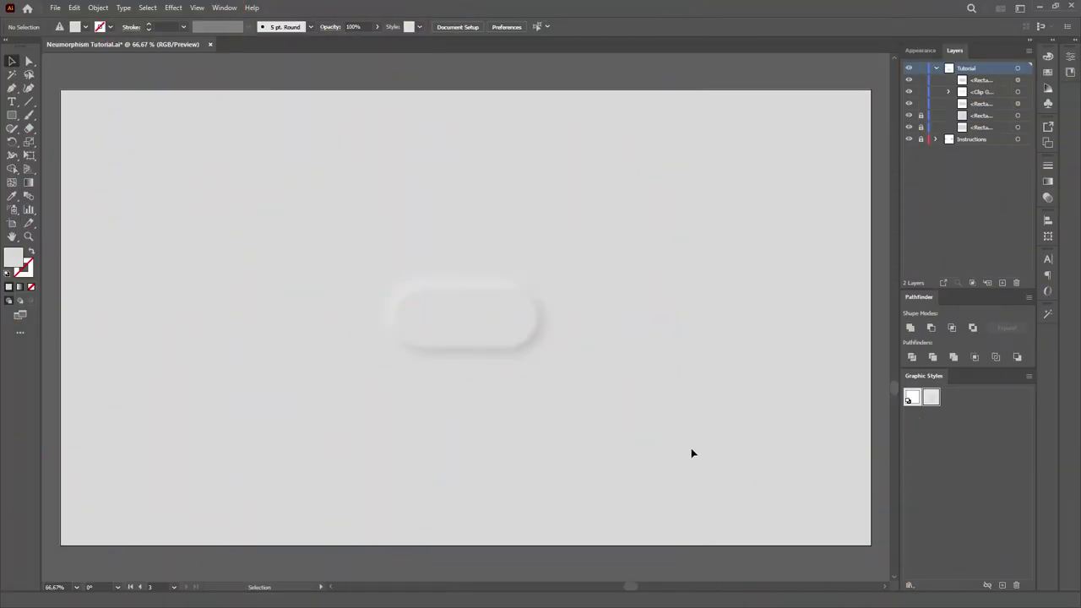
- Drag the pill's corner outward twice, widening it into a large rounded panel with re-rendered soft shadows
{"action": "left_click", "coordinate": [517, 327]}
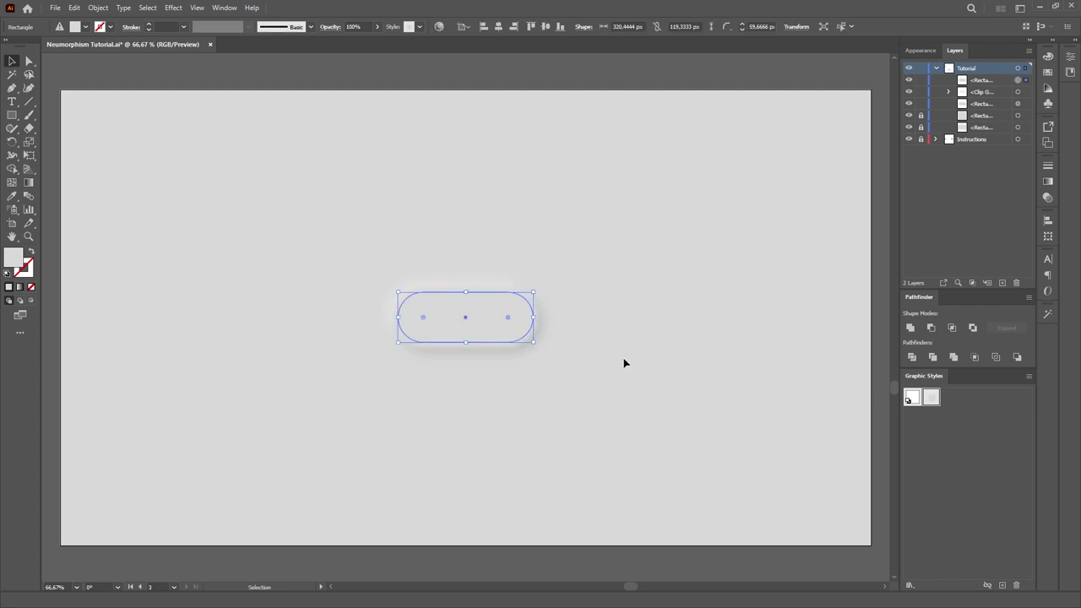
{"action": "left_click_drag", "start_coordinate": [533, 292], "coordinate": [551, 215]}
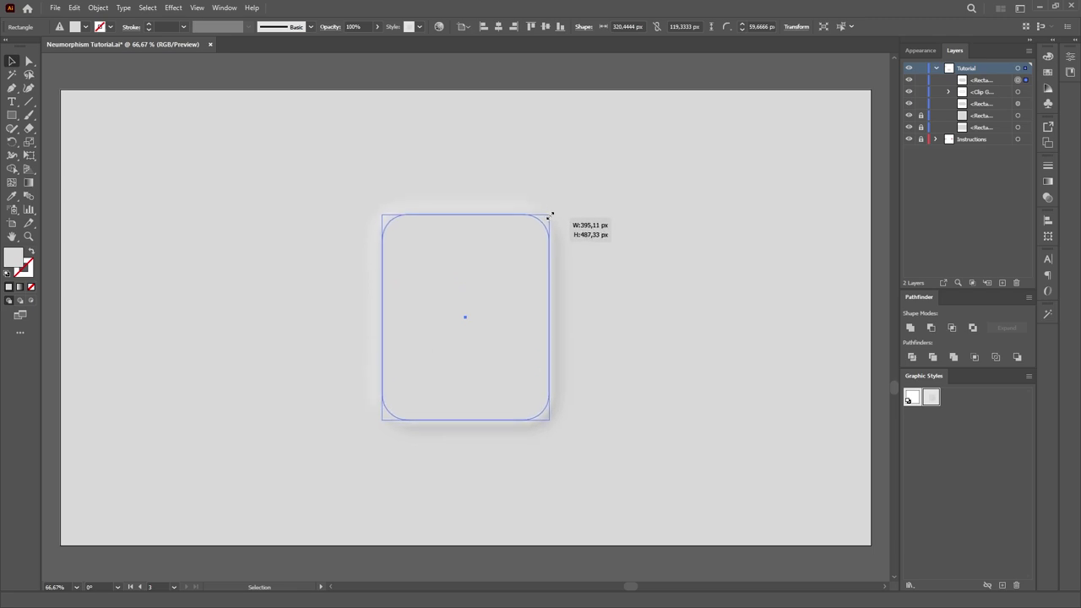
{"action": "left_click", "coordinate": [638, 284]}
{"action": "left_click", "coordinate": [533, 273]}
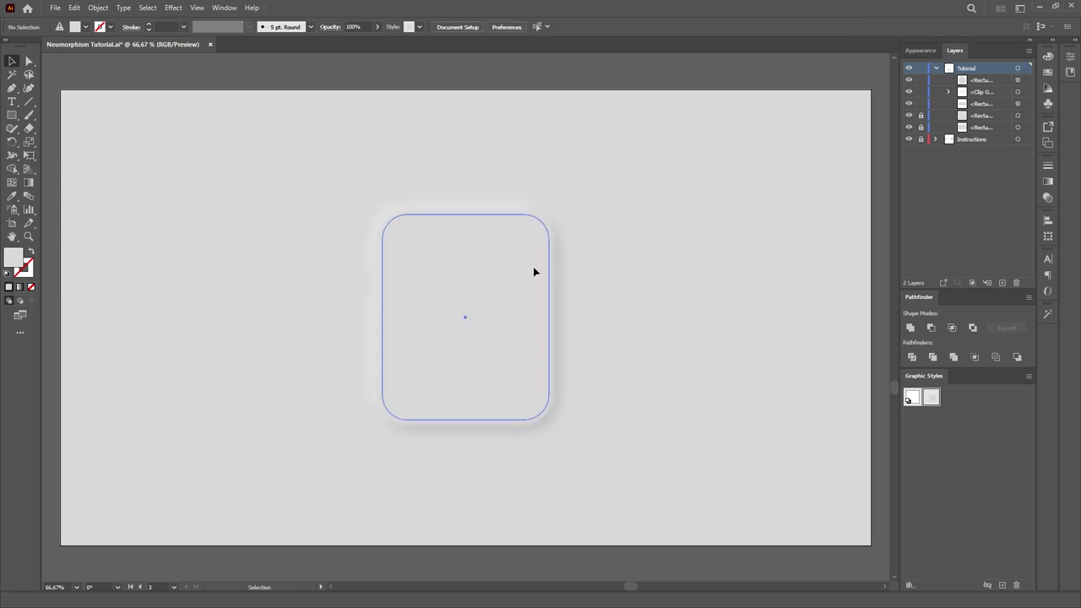
{"action": "left_click_drag", "start_coordinate": [553, 219], "coordinate": [688, 274]}
{"action": "left_click", "coordinate": [777, 273]}
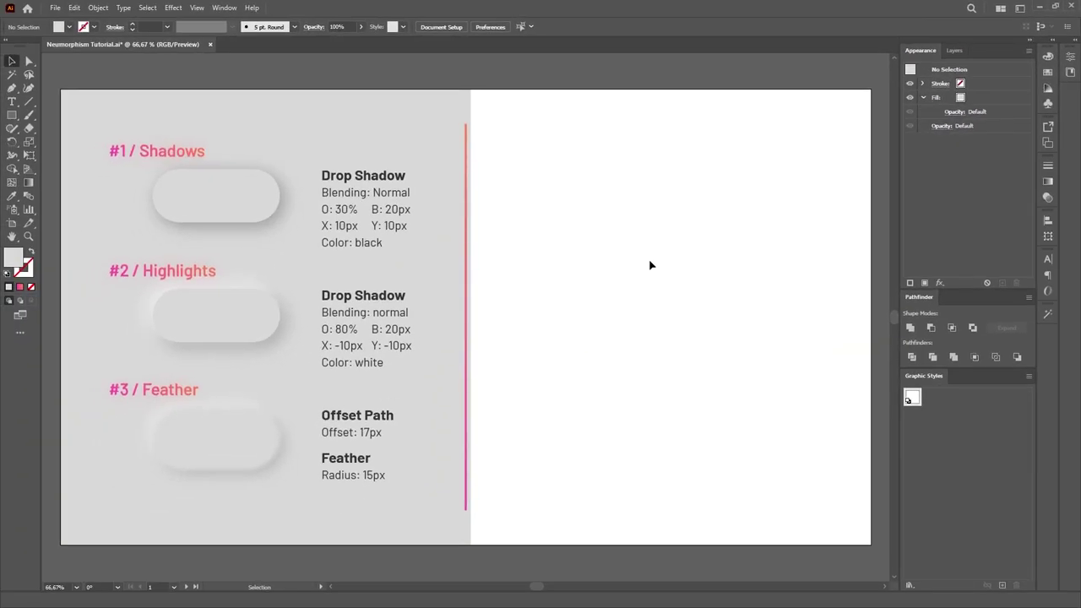
- Draw a #D9D9D9 rectangle over the right half of the artboard and lock it with Ctrl+2
{"action": "key", "text": "m"}
{"action": "left_click_drag", "start_coordinate": [471, 90], "coordinate": [870, 545]}
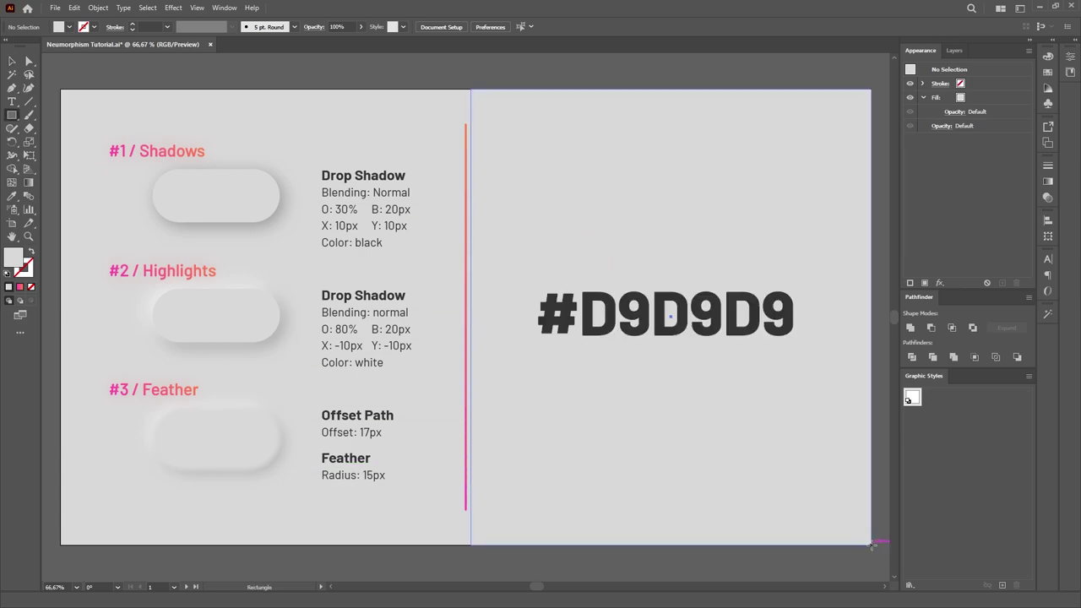
{"action": "key", "text": "v"}
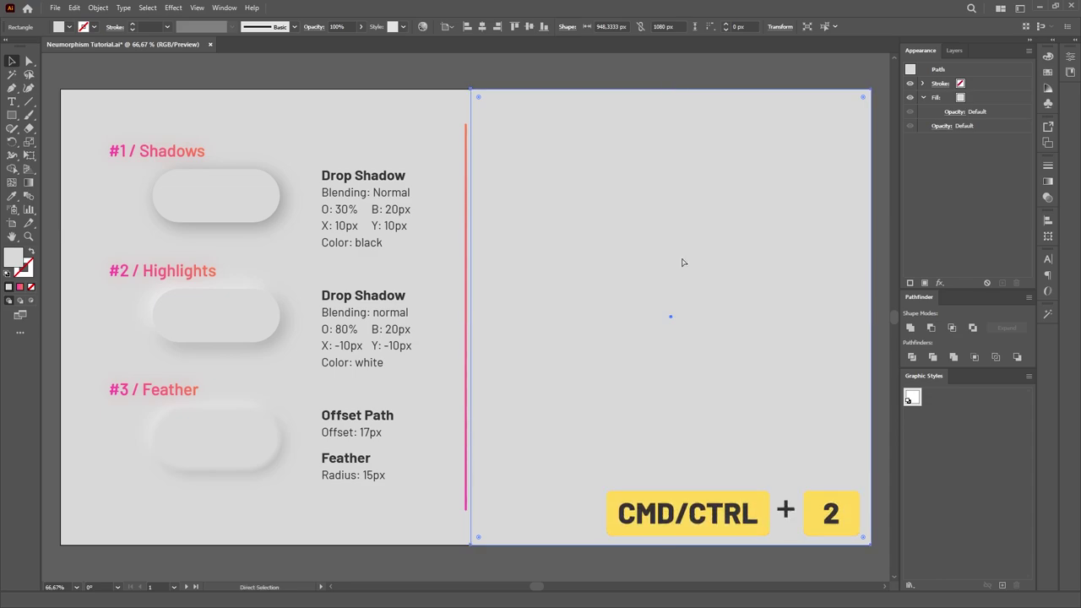
{"action": "key", "text": "ctrl+2"}
- Draw a 398.67 × 129.33 px rectangle and fully round its corners into a pill
{"action": "key", "text": "m"}
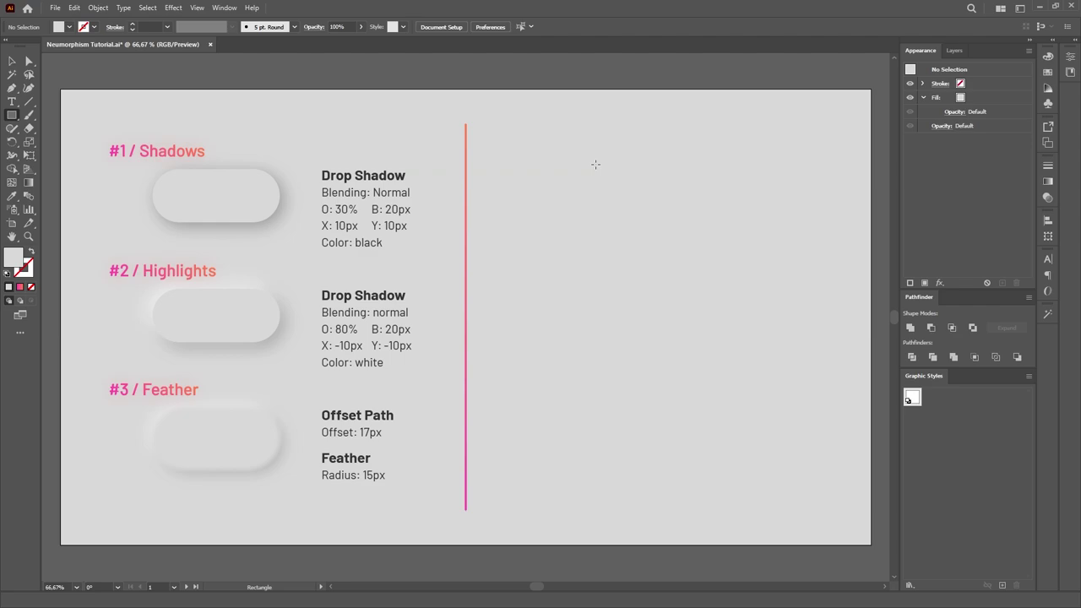
{"action": "mouse_move", "coordinate": [597, 165]}
{"action": "left_mouse_down"}
{"action": "mouse_move", "coordinate": [720, 230]}
{"action": "mouse_move", "coordinate": [772, 218]}
{"action": "mouse_move", "coordinate": [763, 220]}
{"action": "left_mouse_up"}
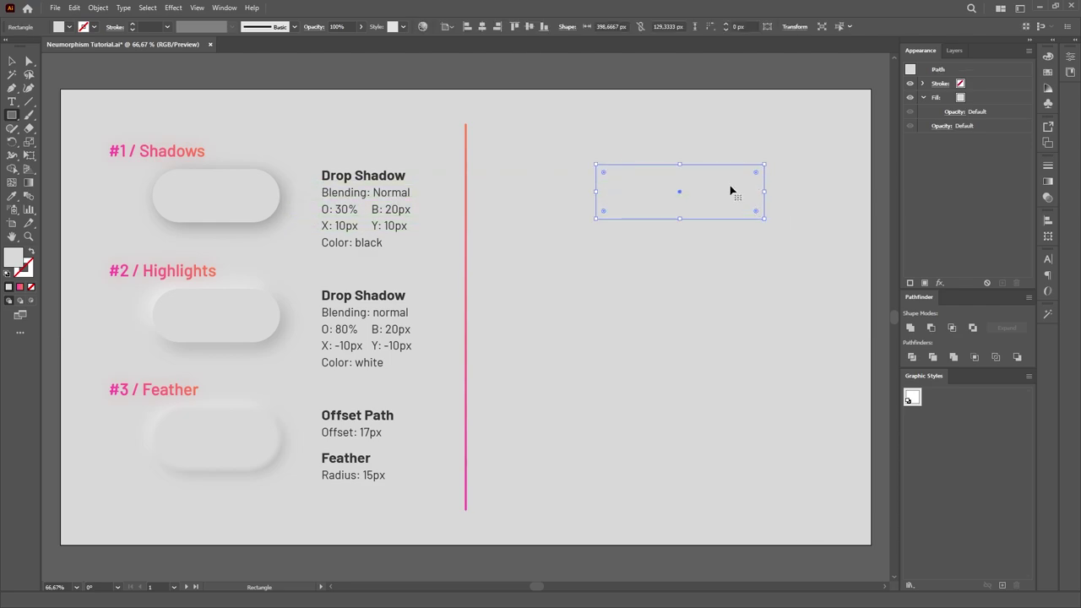
{"action": "key", "text": "v"}
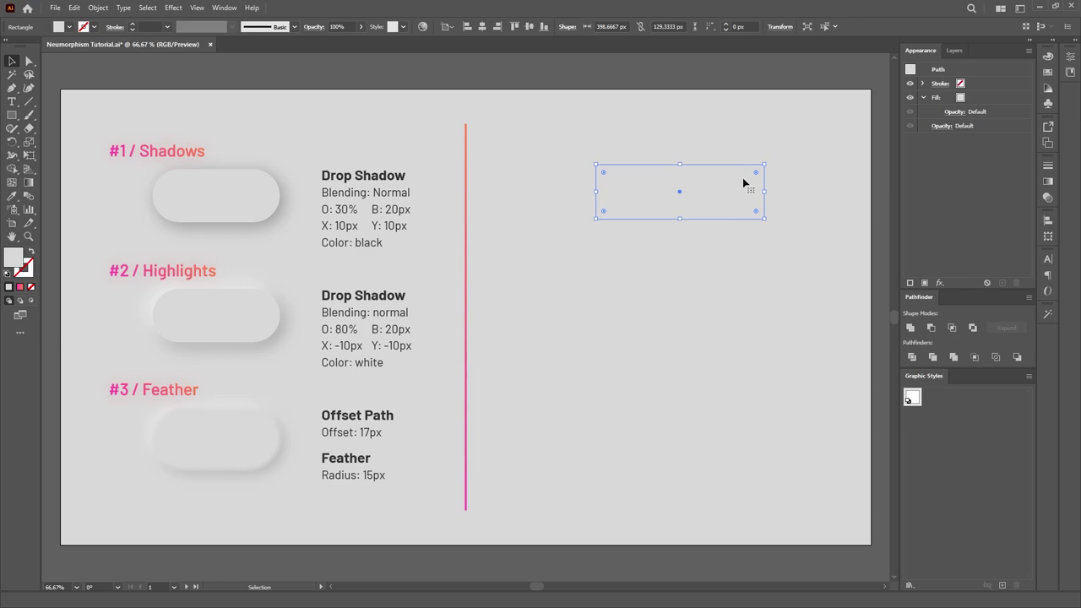
{"action": "left_click_drag", "start_coordinate": [756, 172], "coordinate": [727, 218]}
- Add a Stylize > Drop Shadow effect to the pill's fill
{"action": "left_click", "coordinate": [947, 100]}
{"action": "left_click", "coordinate": [942, 284]}
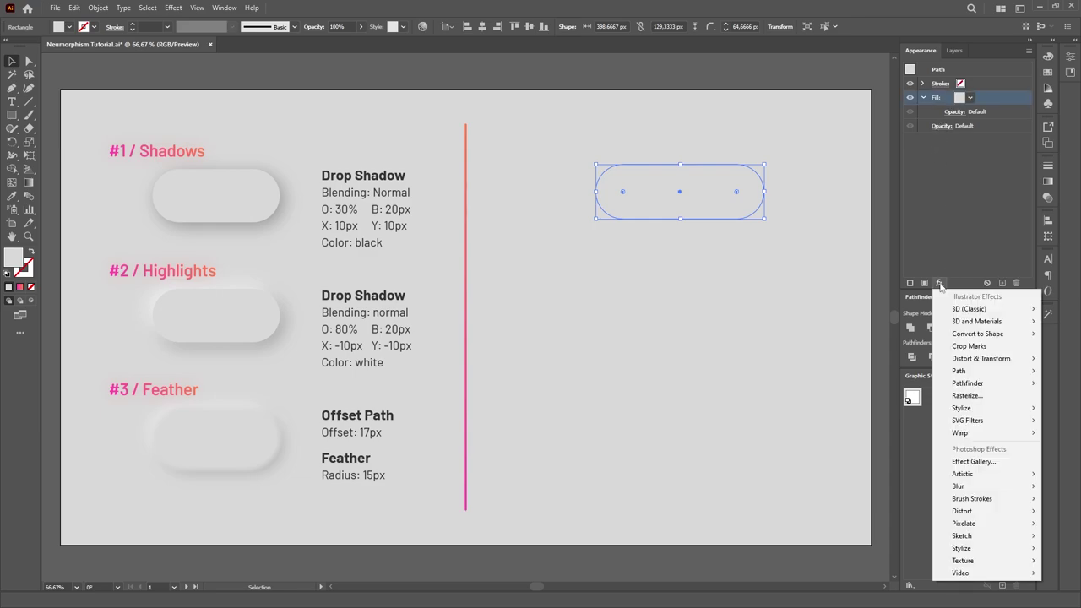
{"action": "mouse_move", "coordinate": [954, 409]}
{"action": "left_click", "coordinate": [919, 410]}
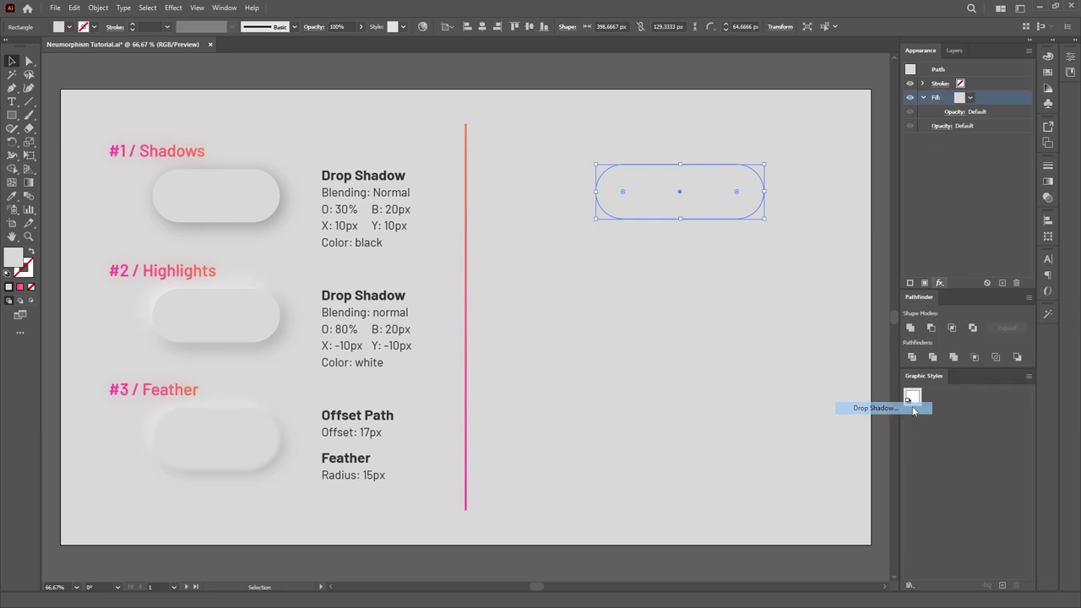
- Set the shadow to Normal mode, 30% opacity, 10 px X/Y offsets and 20 px blur
{"action": "left_click", "coordinate": [767, 272]}
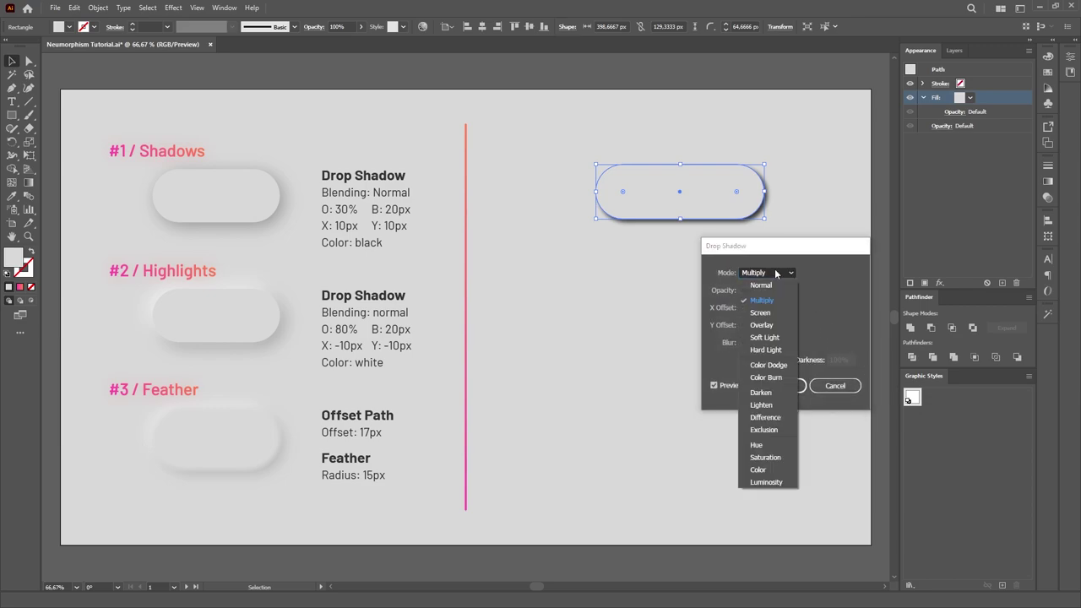
{"action": "left_click", "coordinate": [769, 285]}
{"action": "key", "text": "Tab"}
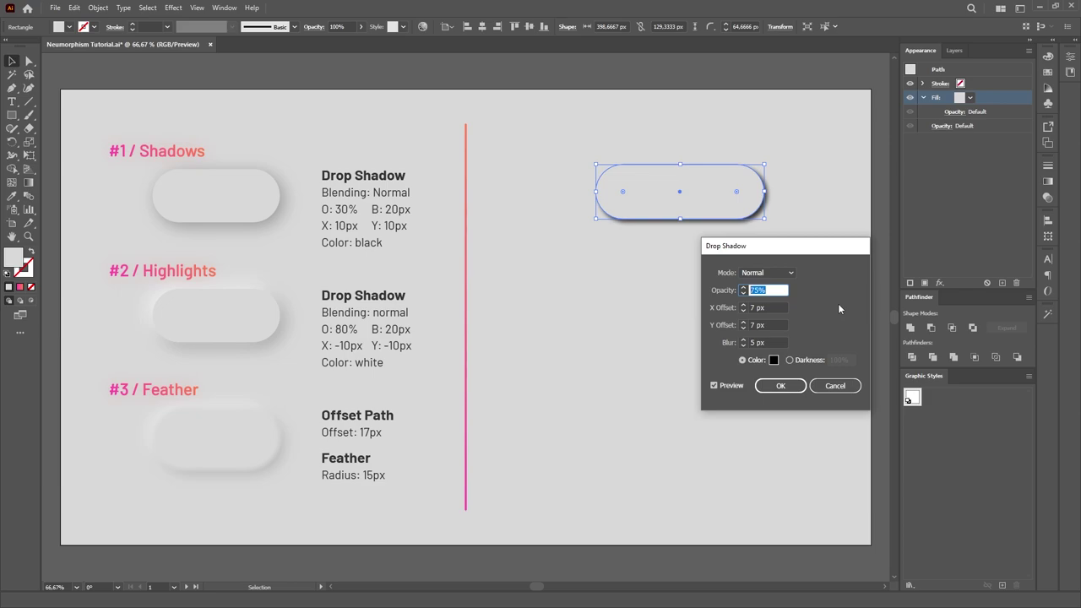
{"action": "type", "text": "30"}
{"action": "key", "text": "Tab"}
{"action": "type", "text": "10"}
{"action": "key", "text": "Tab"}
{"action": "type", "text": "10"}
{"action": "key", "text": "Tab"}
{"action": "type", "text": "20"}
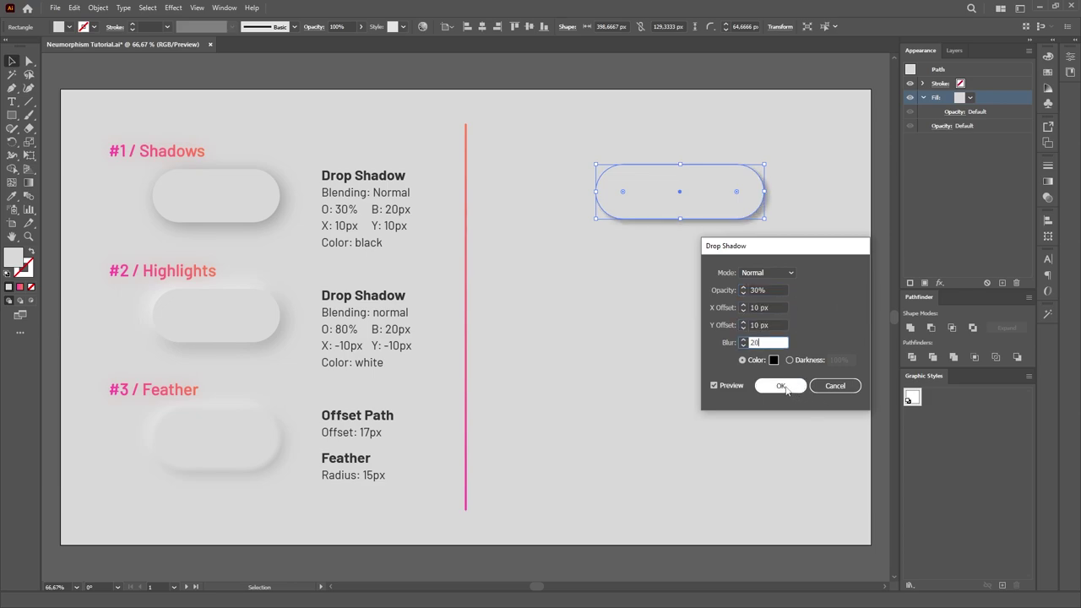
{"action": "left_click", "coordinate": [780, 386]}
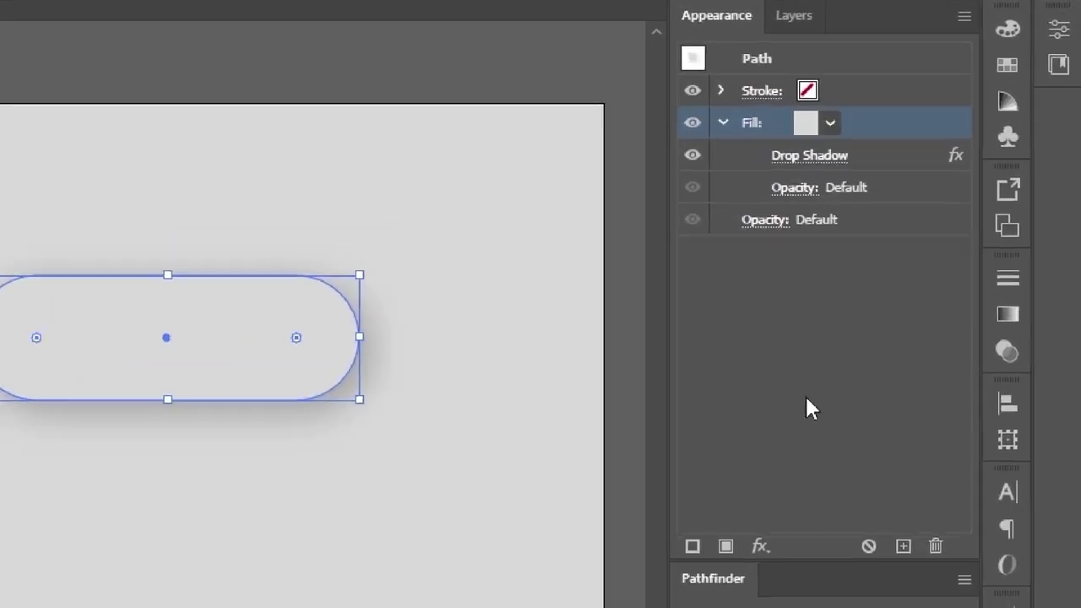
- Select the fill carrying the Drop Shadow and duplicate it in the Appearance panel
{"action": "left_click", "coordinate": [865, 121]}
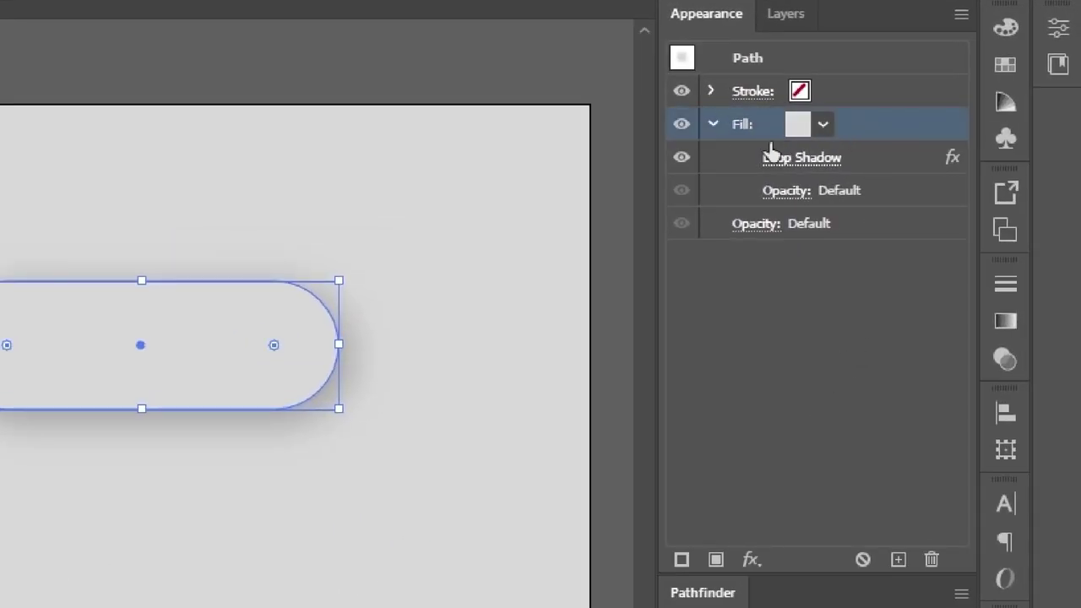
{"action": "left_click", "coordinate": [712, 124]}
{"action": "left_click", "coordinate": [711, 124]}
{"action": "left_click", "coordinate": [711, 125]}
{"action": "left_click", "coordinate": [711, 124]}
{"action": "left_click", "coordinate": [870, 161]}
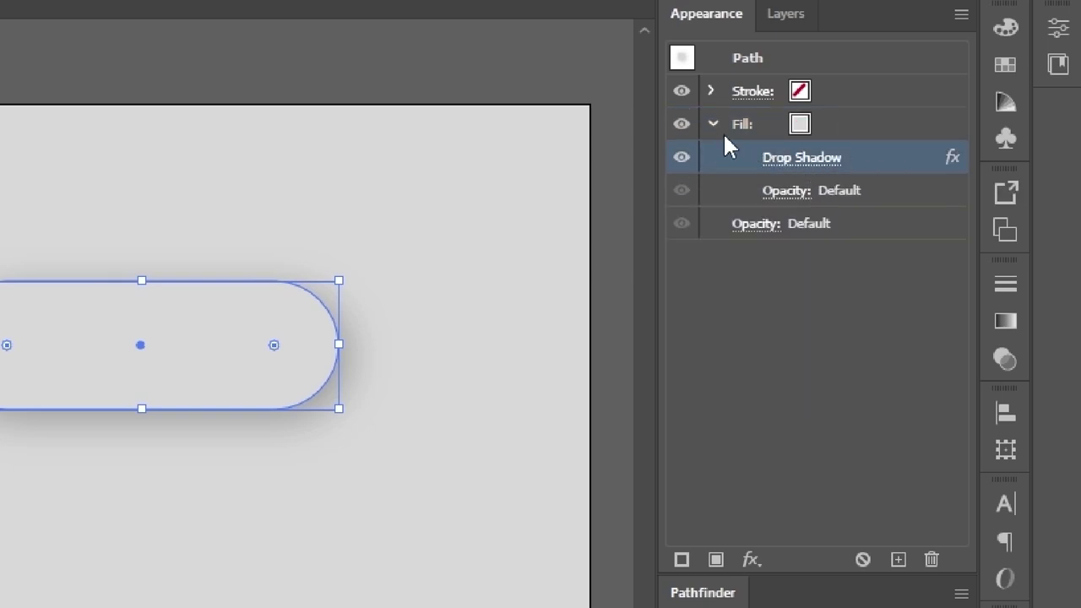
{"action": "left_click", "coordinate": [711, 125]}
{"action": "left_click", "coordinate": [885, 134]}
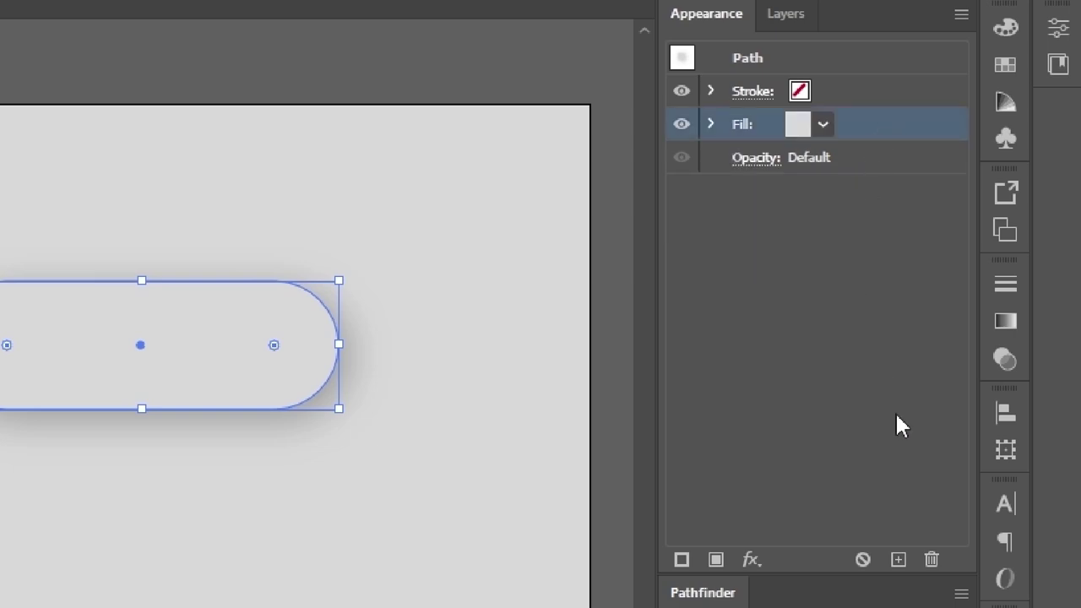
{"action": "left_click", "coordinate": [899, 561]}
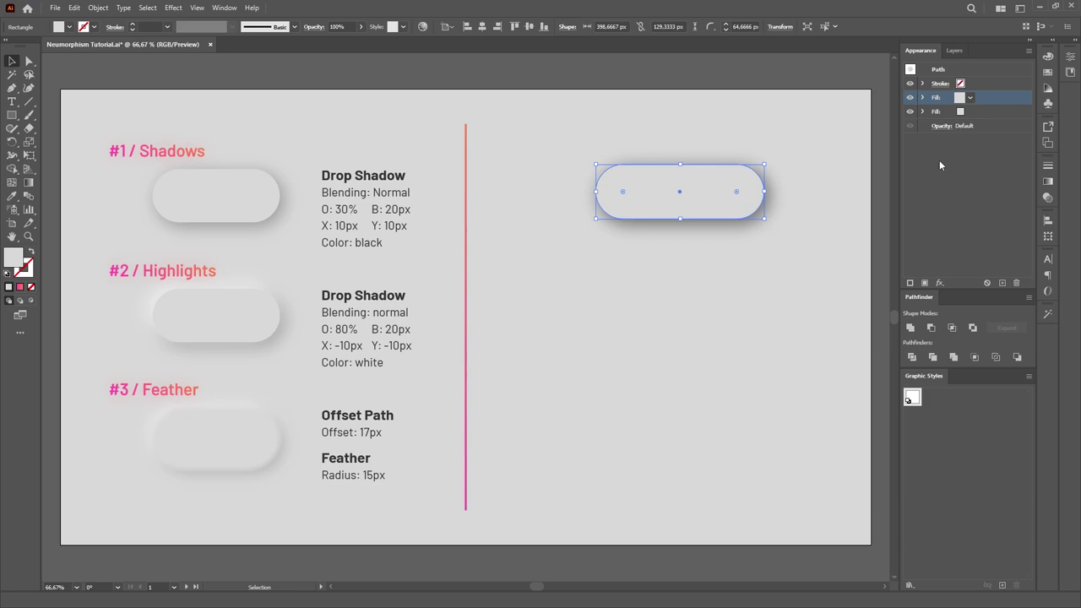
- Open the Drop Shadow settings of the upper fill
{"action": "left_click", "coordinate": [1002, 110]}
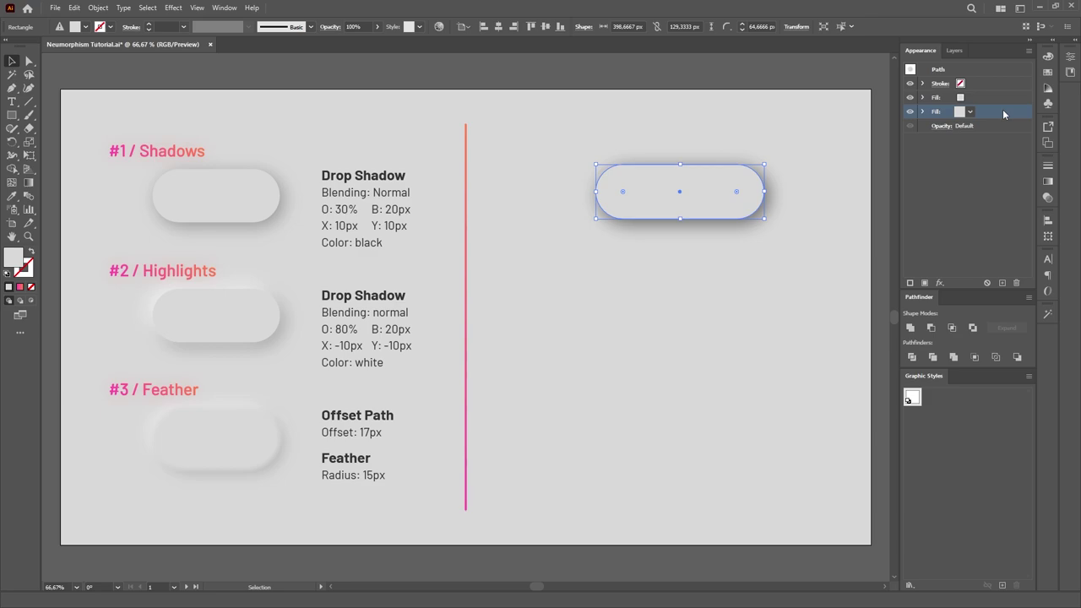
{"action": "left_click", "coordinate": [998, 92]}
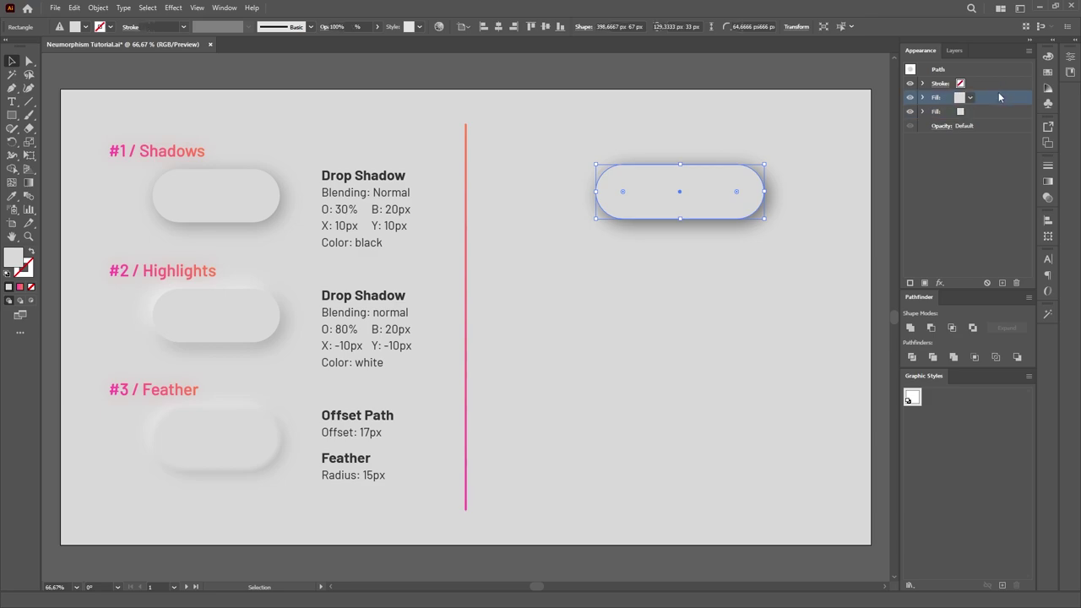
{"action": "left_click", "coordinate": [923, 98]}
{"action": "left_click", "coordinate": [960, 112]}
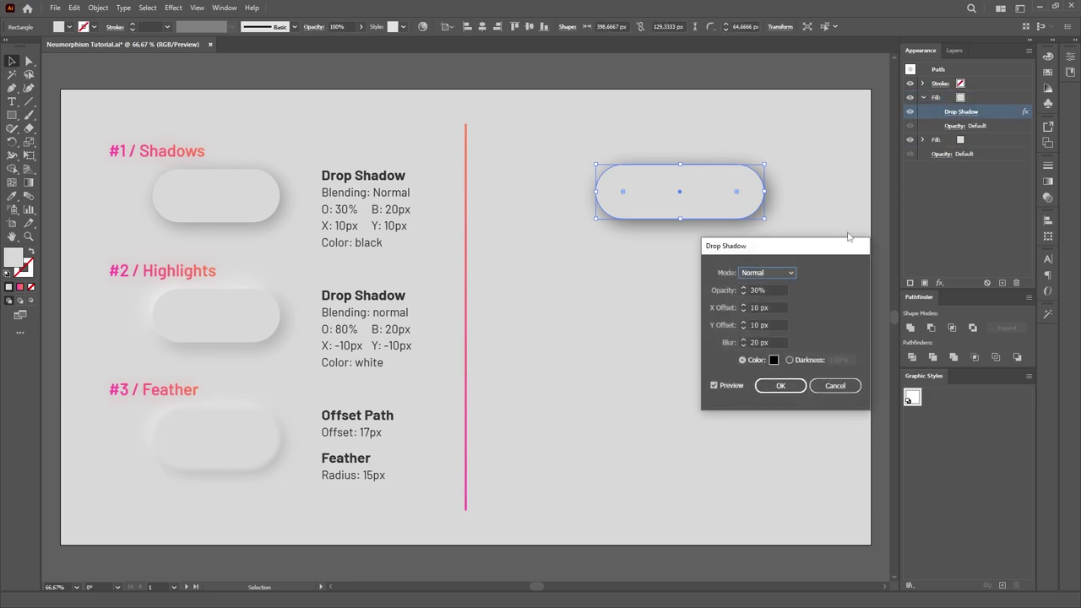
- Change the shadow to white at 80% opacity with -10 px X and Y offsets
{"action": "left_click", "coordinate": [778, 290]}
{"action": "type", "text": "80"}
{"action": "key", "text": "Tab"}
{"action": "type", "text": "-10"}
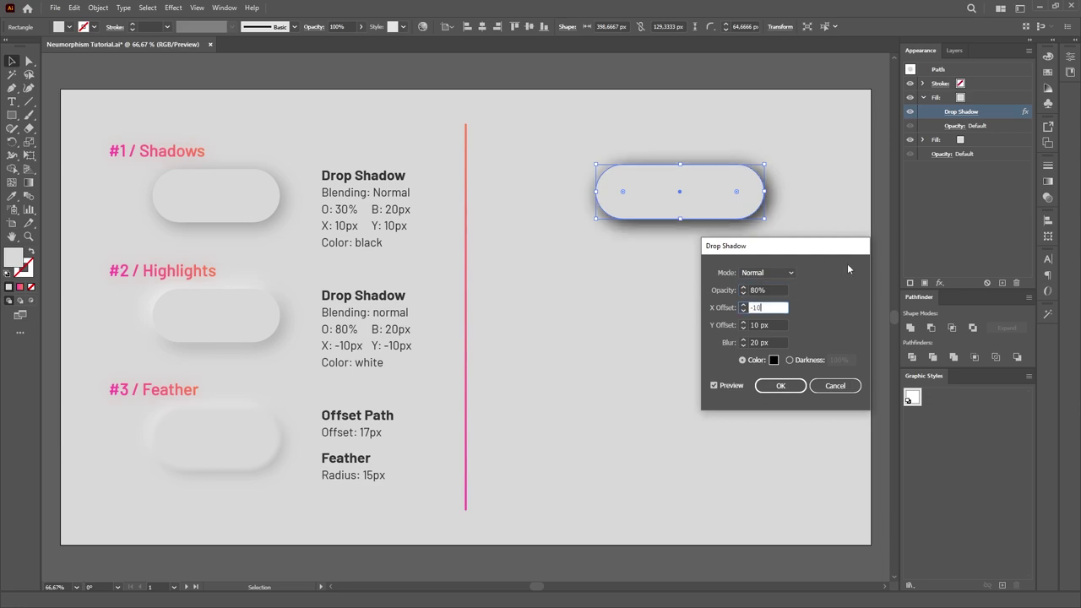
{"action": "key", "text": "Tab"}
{"action": "type", "text": "-10"}
{"action": "key", "text": "Tab"}
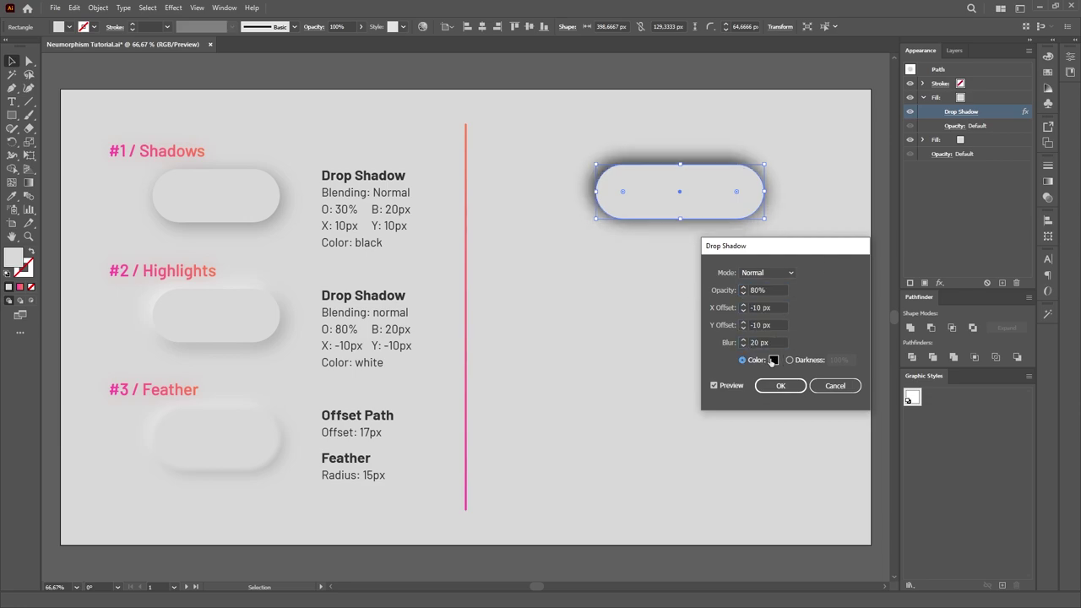
{"action": "left_click", "coordinate": [774, 359]}
{"action": "left_click", "coordinate": [488, 315]}
{"action": "left_click", "coordinate": [477, 310]}
{"action": "left_click", "coordinate": [740, 308]}
{"action": "left_click", "coordinate": [781, 385]}
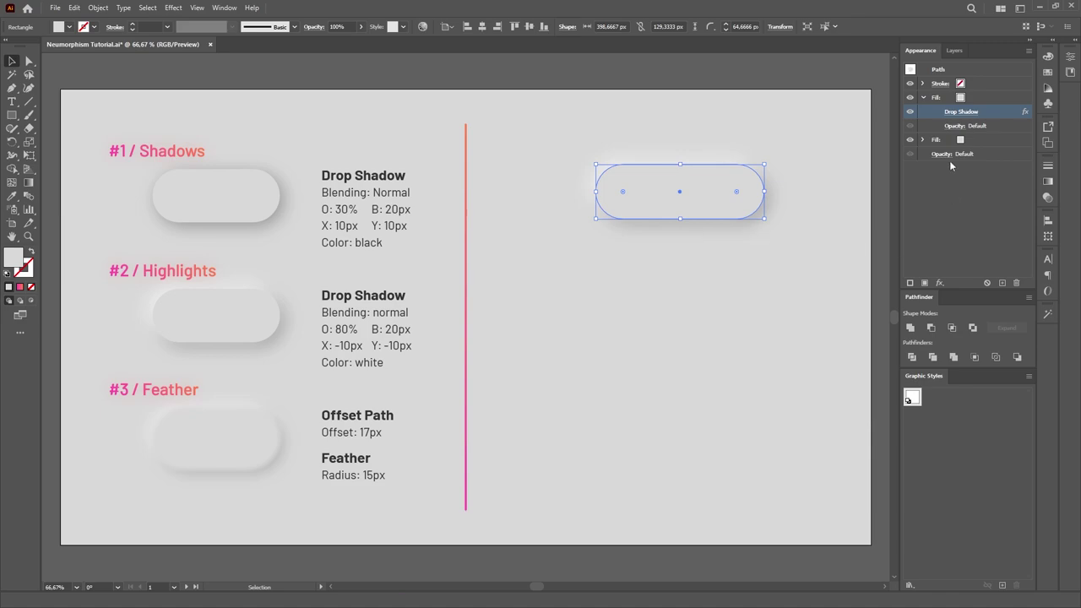
- Duplicate the fill and delete the Drop Shadow from the new top fill
{"action": "left_click", "coordinate": [923, 98]}
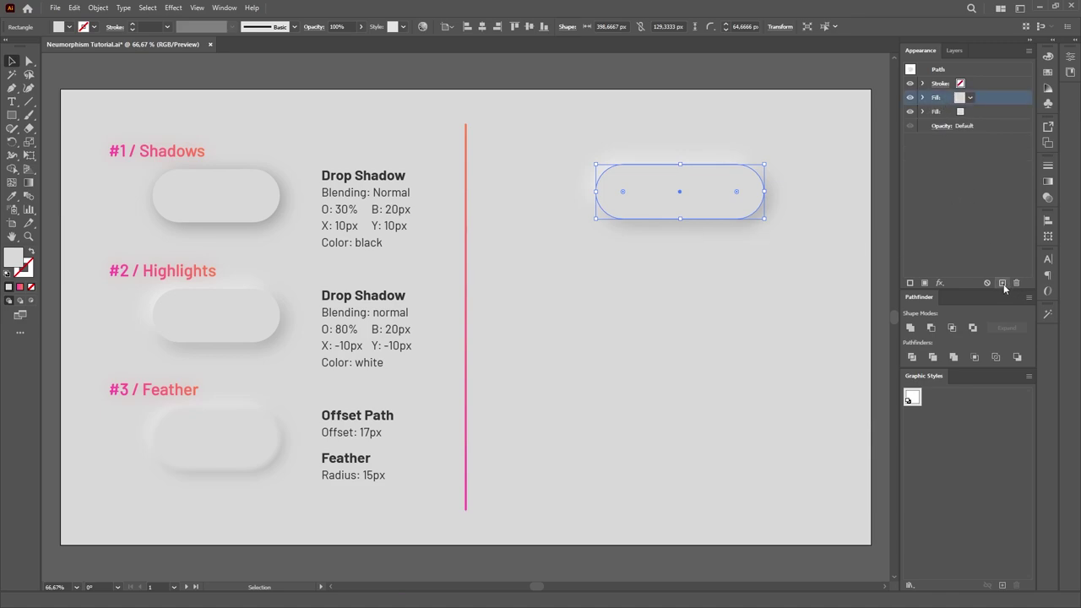
{"action": "left_click", "coordinate": [1003, 283]}
{"action": "left_click", "coordinate": [923, 98]}
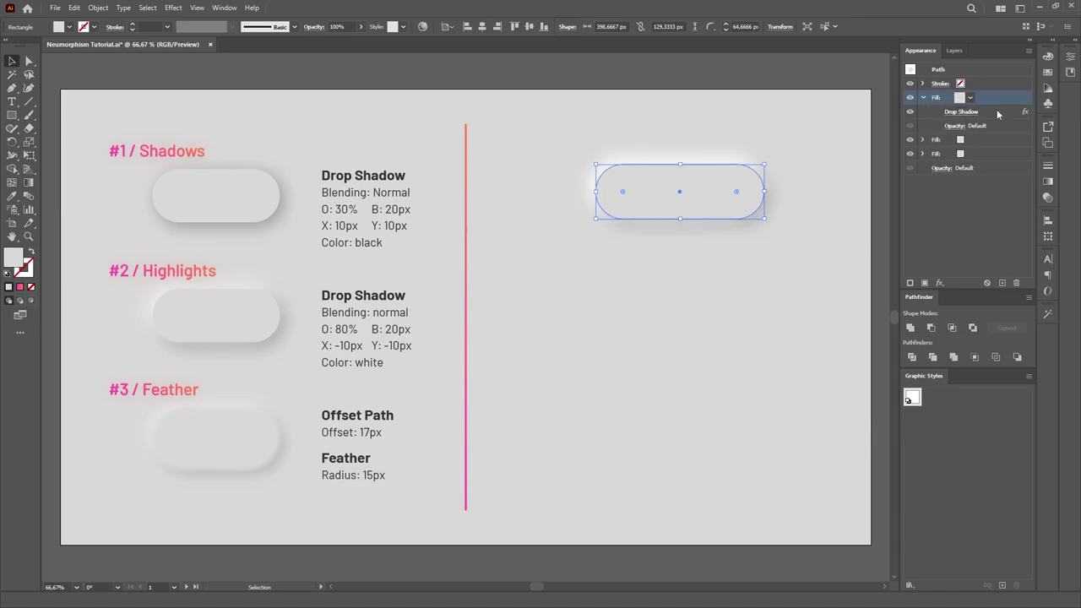
{"action": "left_click", "coordinate": [996, 114]}
{"action": "left_click", "coordinate": [1018, 283]}
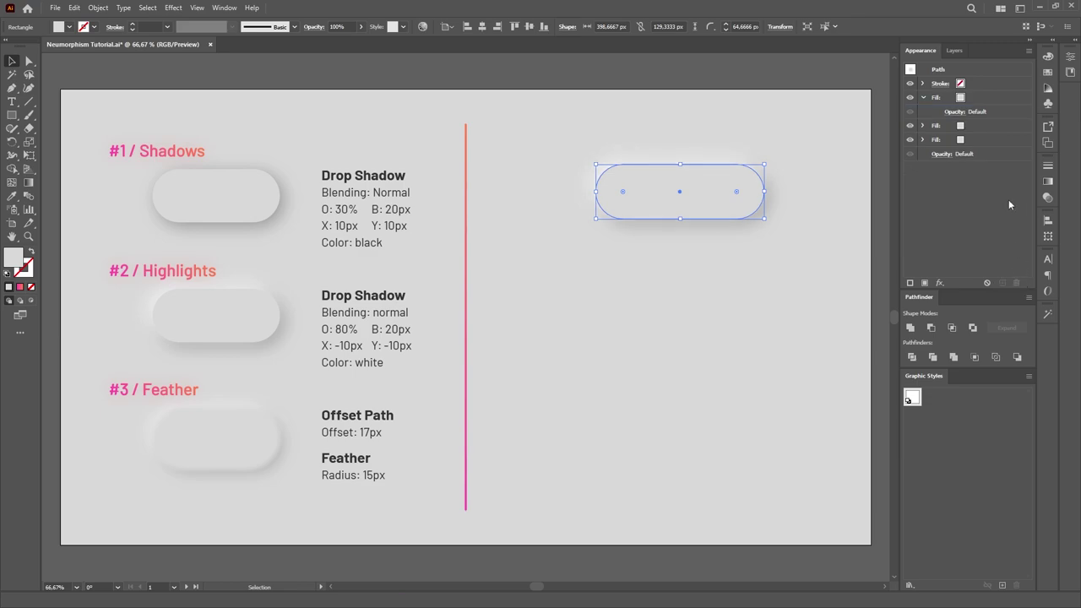
- Add a 15 px Feather effect to the top fill
{"action": "left_click", "coordinate": [979, 99]}
{"action": "left_click", "coordinate": [940, 284]}
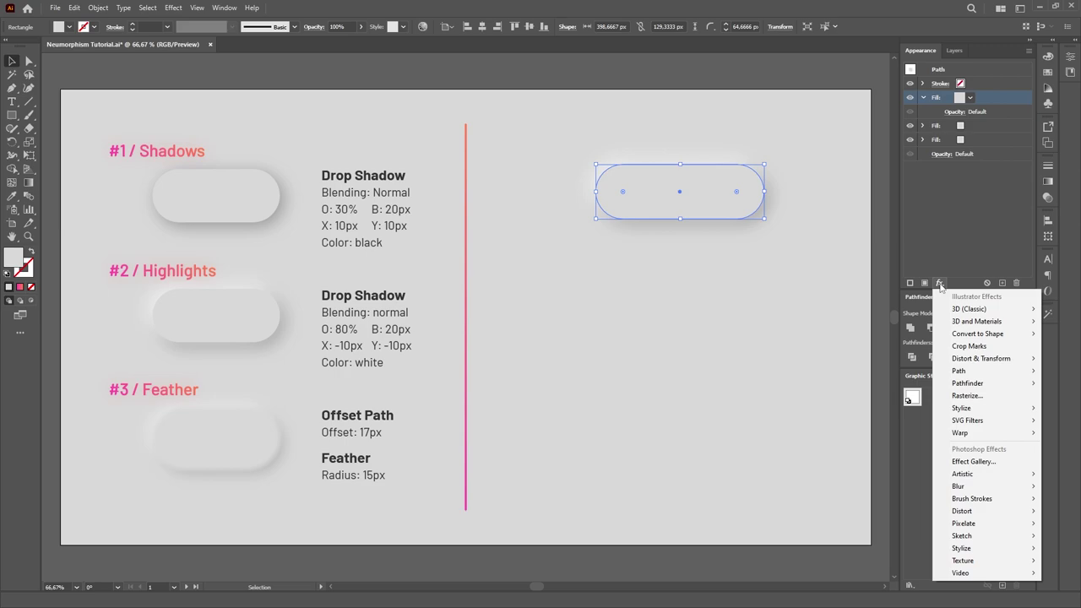
{"action": "mouse_move", "coordinate": [965, 411]}
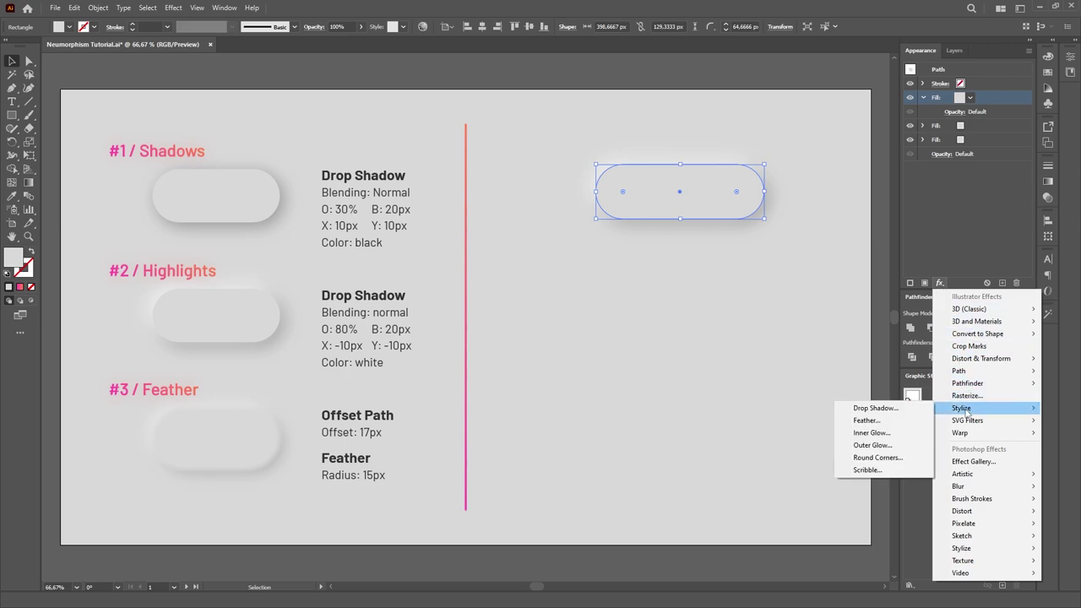
{"action": "left_click", "coordinate": [923, 421]}
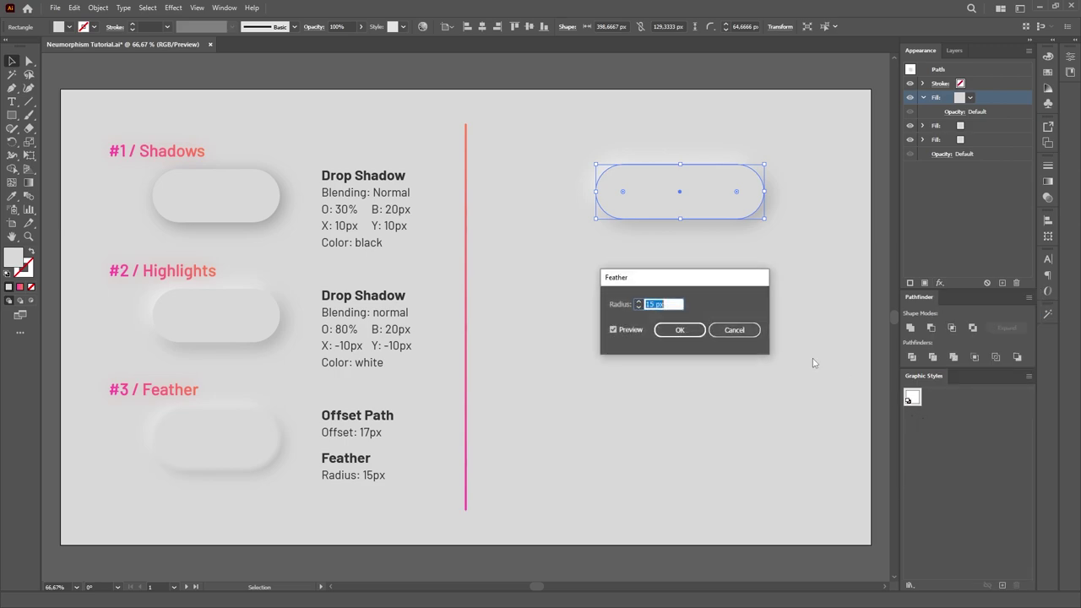
{"action": "left_click", "coordinate": [678, 330]}
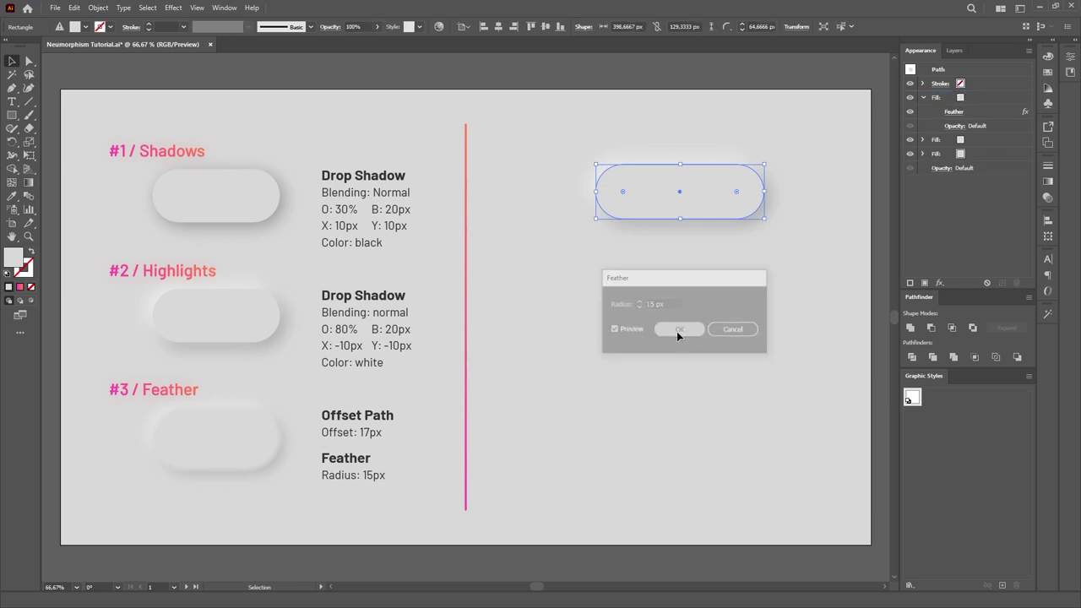
- Add a 17 px Offset Path effect to the top fill
{"action": "left_click", "coordinate": [948, 98]}
{"action": "left_click", "coordinate": [940, 283]}
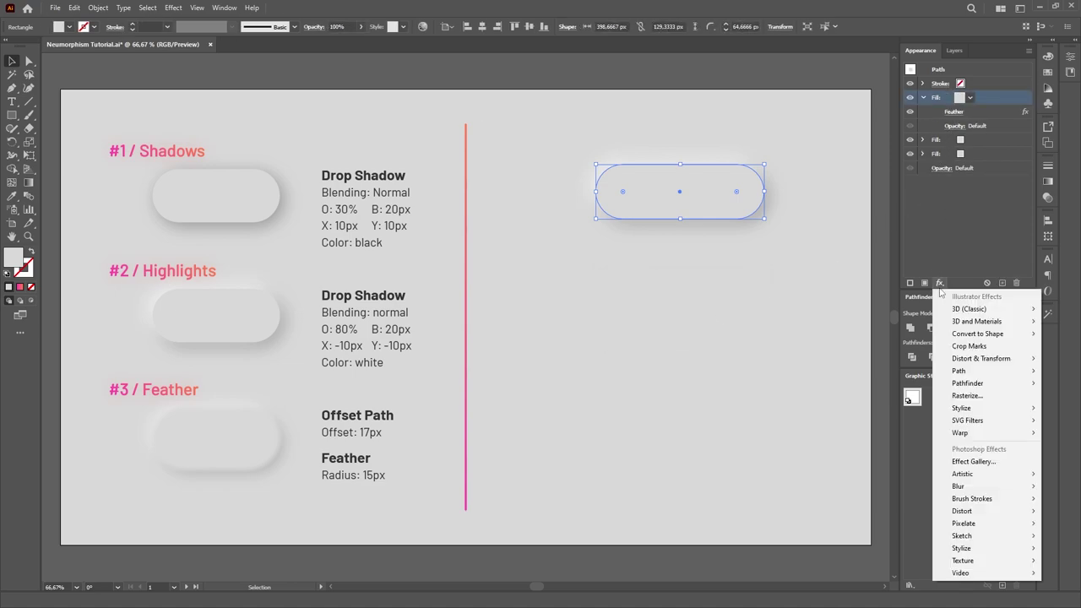
{"action": "mouse_move", "coordinate": [943, 378]}
{"action": "left_click", "coordinate": [878, 371]}
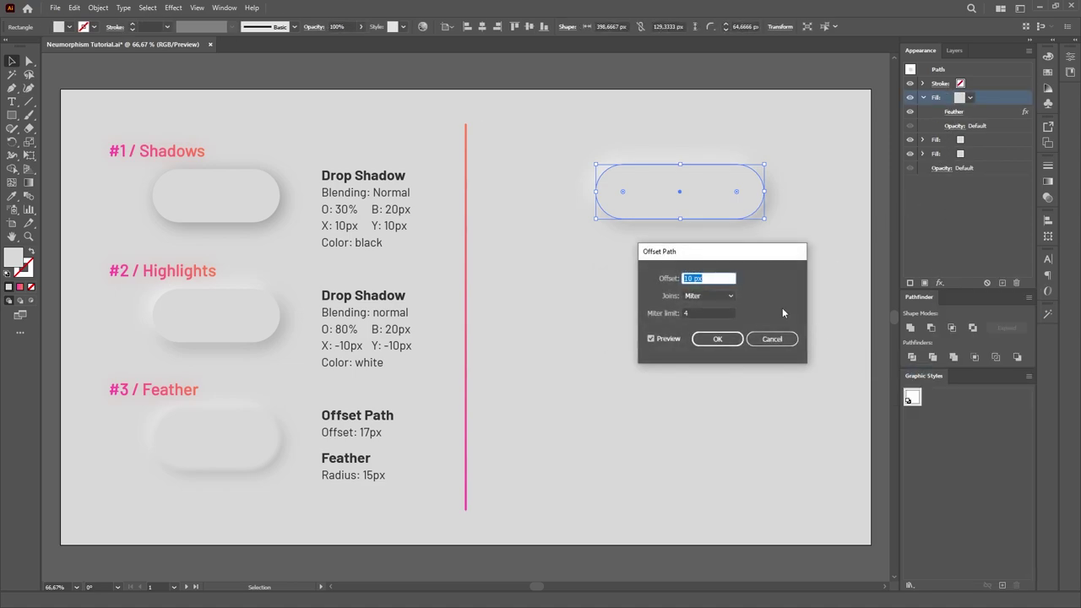
{"action": "type", "text": "17"}
{"action": "left_click", "coordinate": [717, 339]}
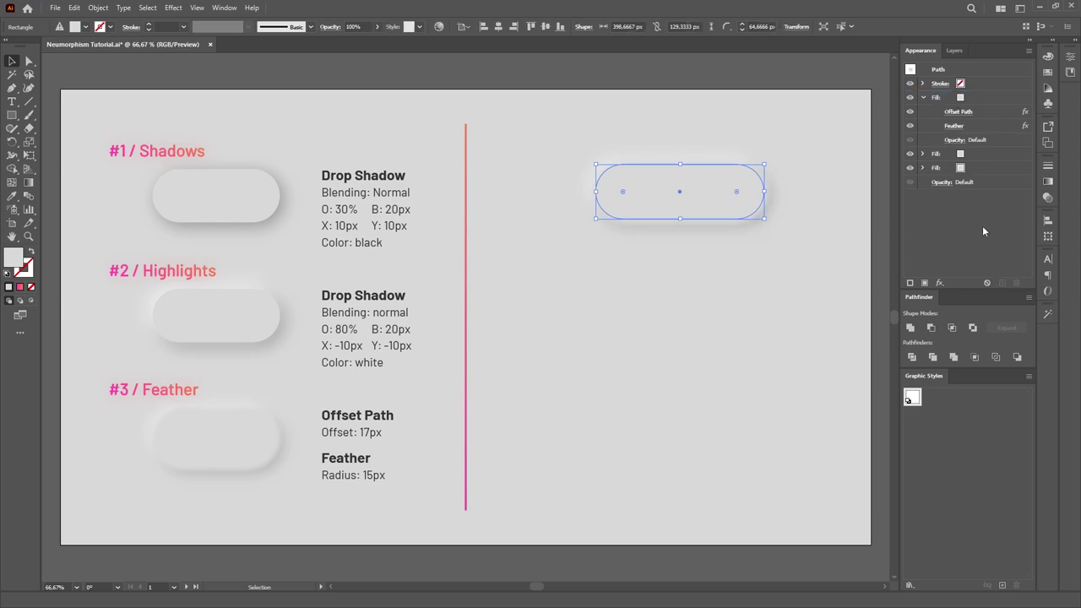
- Make the top fill's Offset Path and Feather effects visible again, then deselect to view the soft edges
{"action": "left_click", "coordinate": [995, 94]}
{"action": "left_click", "coordinate": [923, 98]}
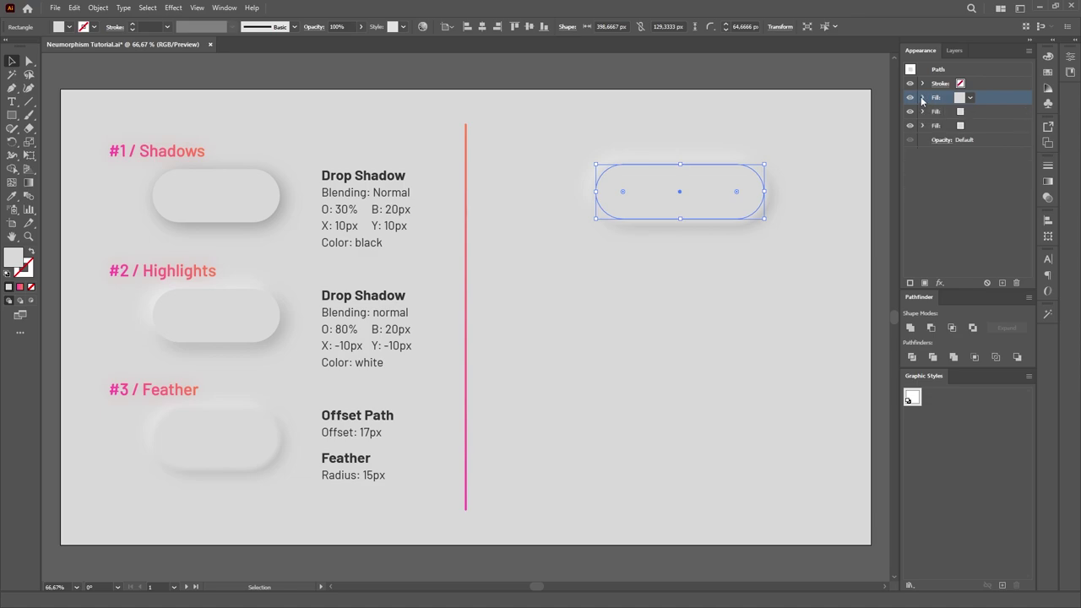
{"action": "left_click", "coordinate": [923, 97]}
{"action": "left_click", "coordinate": [986, 113]}
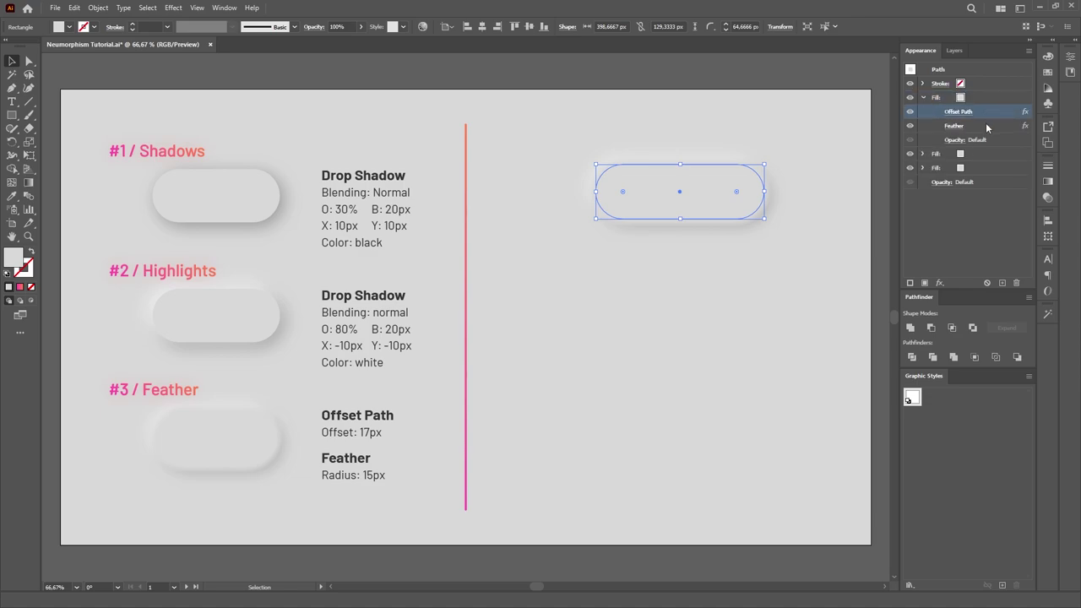
{"action": "left_click", "coordinate": [987, 126]}
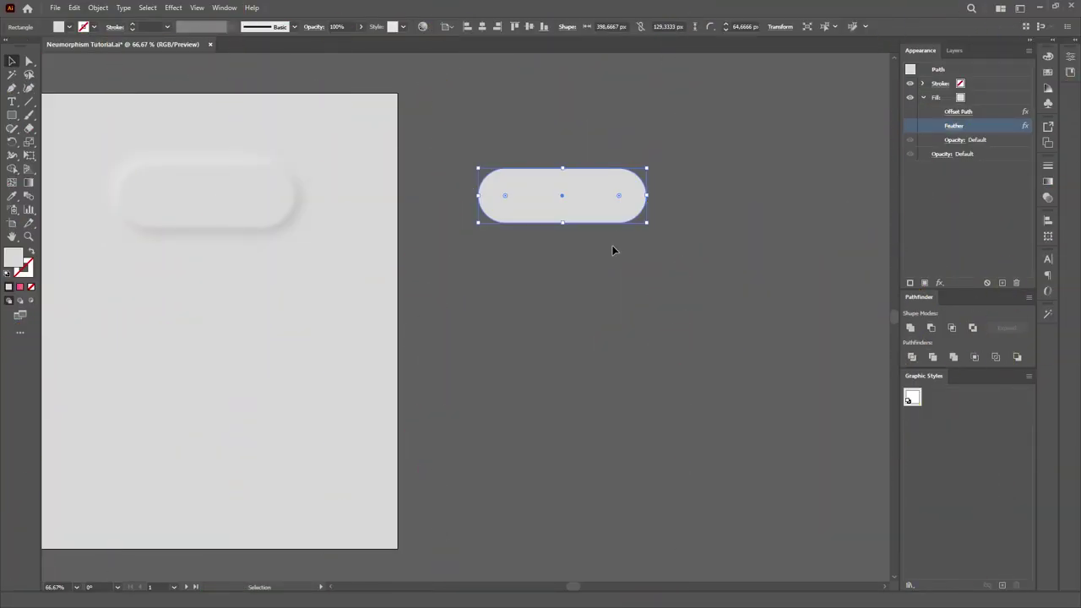
{"action": "left_click", "coordinate": [910, 111]}
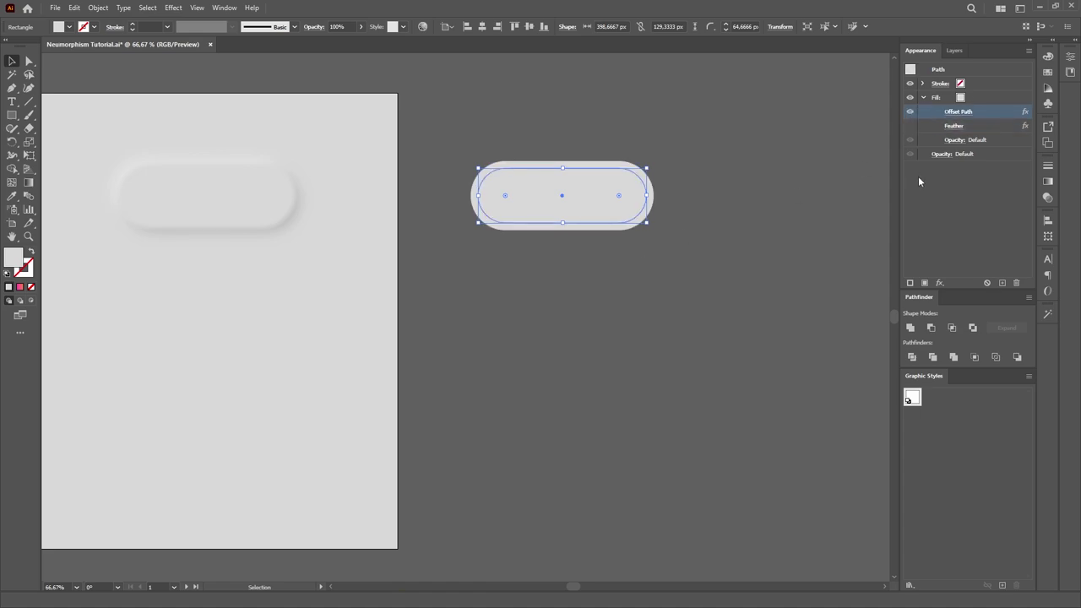
{"action": "left_click", "coordinate": [911, 126]}
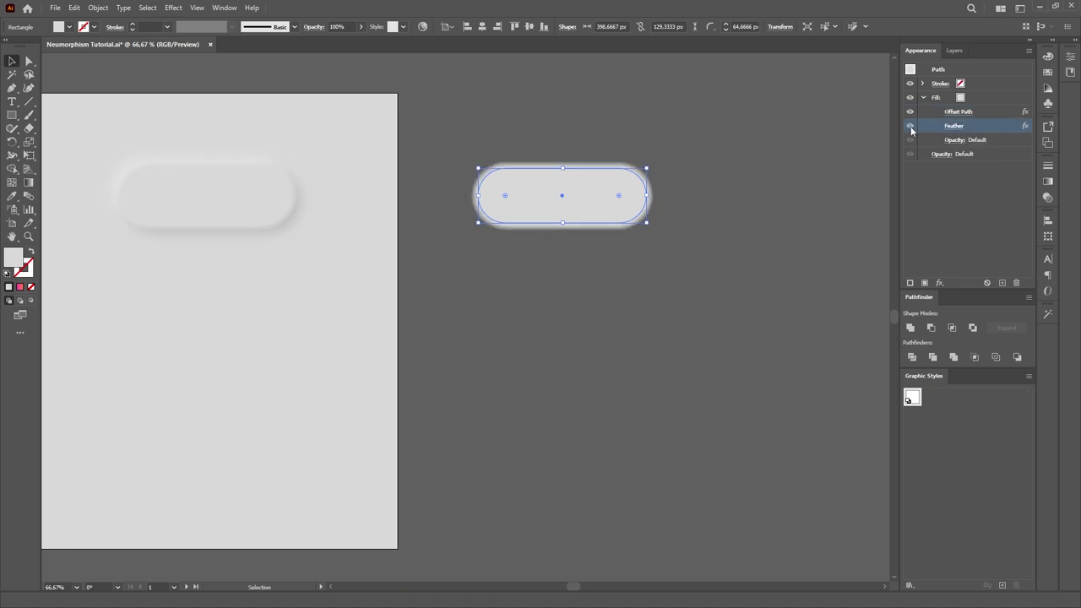
{"action": "left_click", "coordinate": [735, 265]}
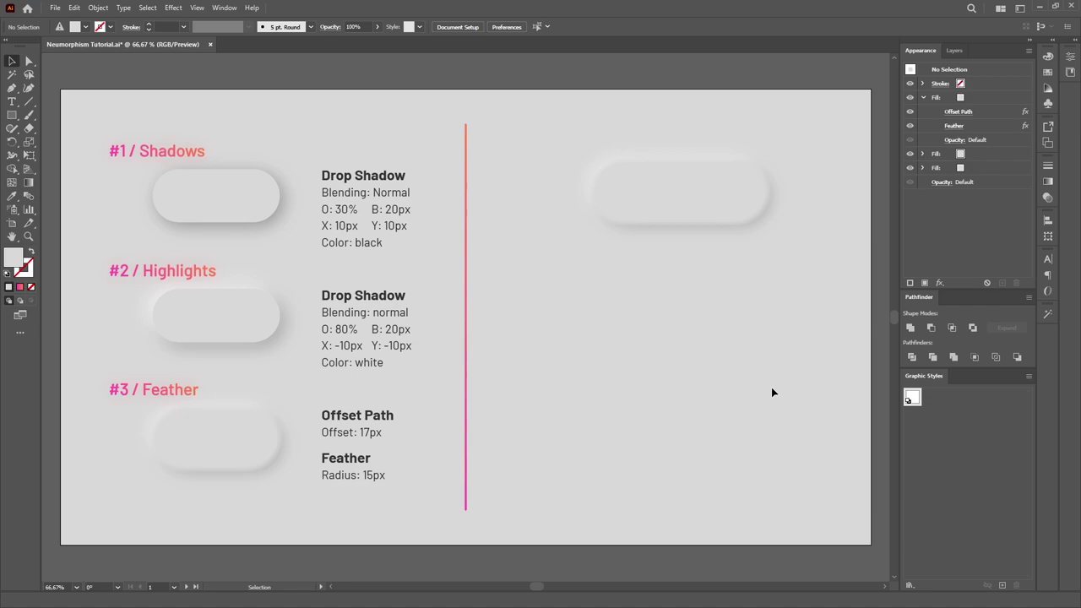
- Save the pill's appearance in Graphic Styles and apply that style to a new square below
{"action": "left_click_drag", "start_coordinate": [718, 203], "coordinate": [941, 406]}
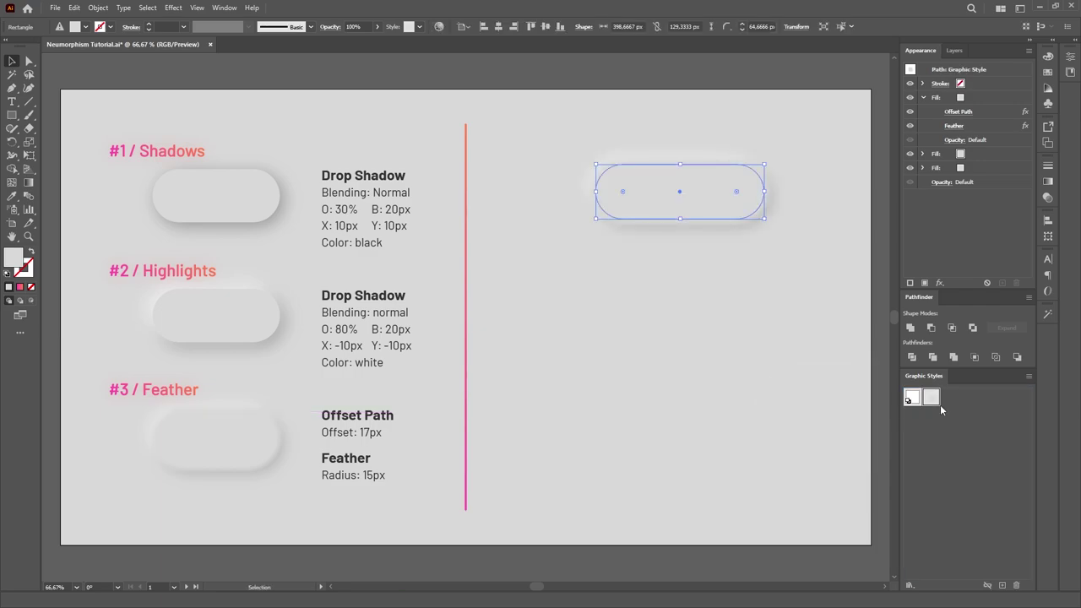
{"action": "left_click", "coordinate": [632, 350]}
{"action": "key", "text": "m"}
{"action": "mouse_move", "coordinate": [586, 294]}
{"action": "left_mouse_down"}
{"action": "mouse_move", "coordinate": [697, 395]}
{"action": "mouse_move", "coordinate": [680, 378]}
{"action": "left_mouse_up"}
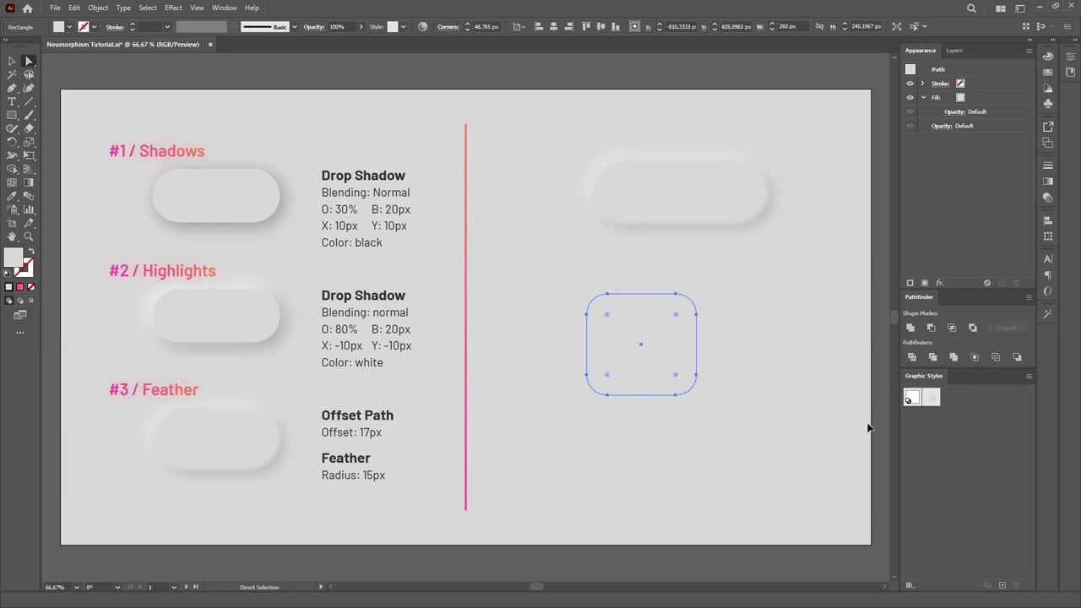
{"action": "left_click", "coordinate": [933, 398]}
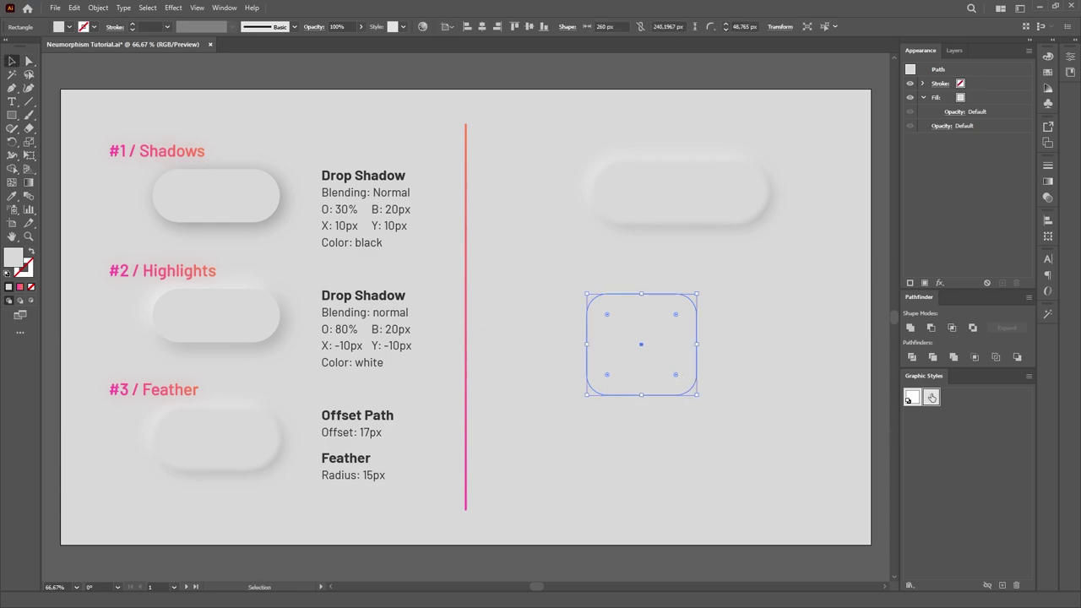
{"action": "left_click", "coordinate": [820, 367]}
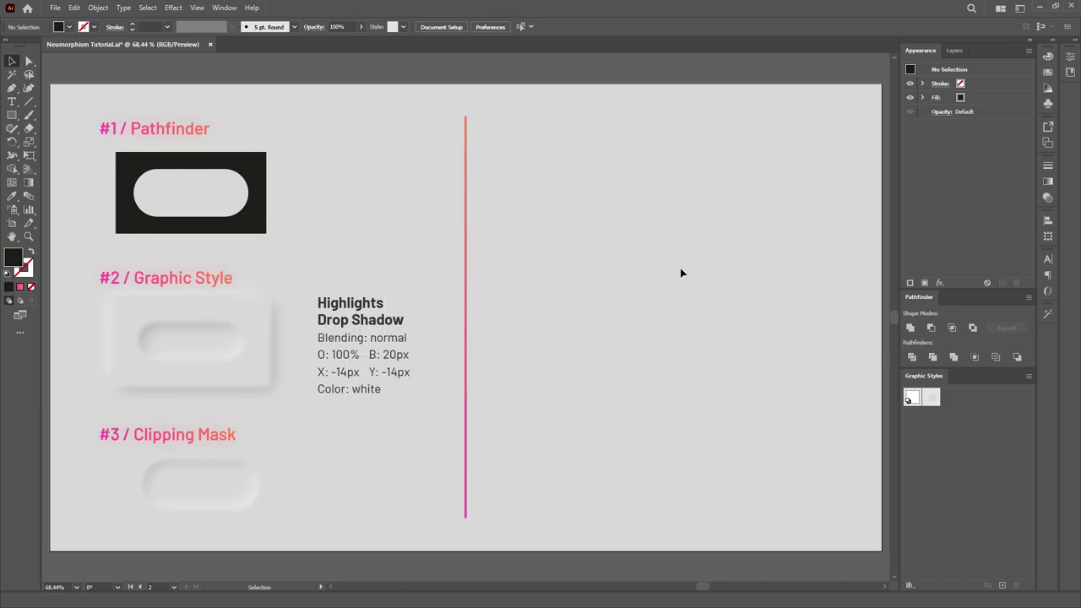
- Draw a dark rectangle, round it fully into a pill, and Alt-drag a copy directly above
{"action": "key", "text": "m"}
{"action": "left_click_drag", "start_coordinate": [686, 241], "coordinate": [772, 265]}
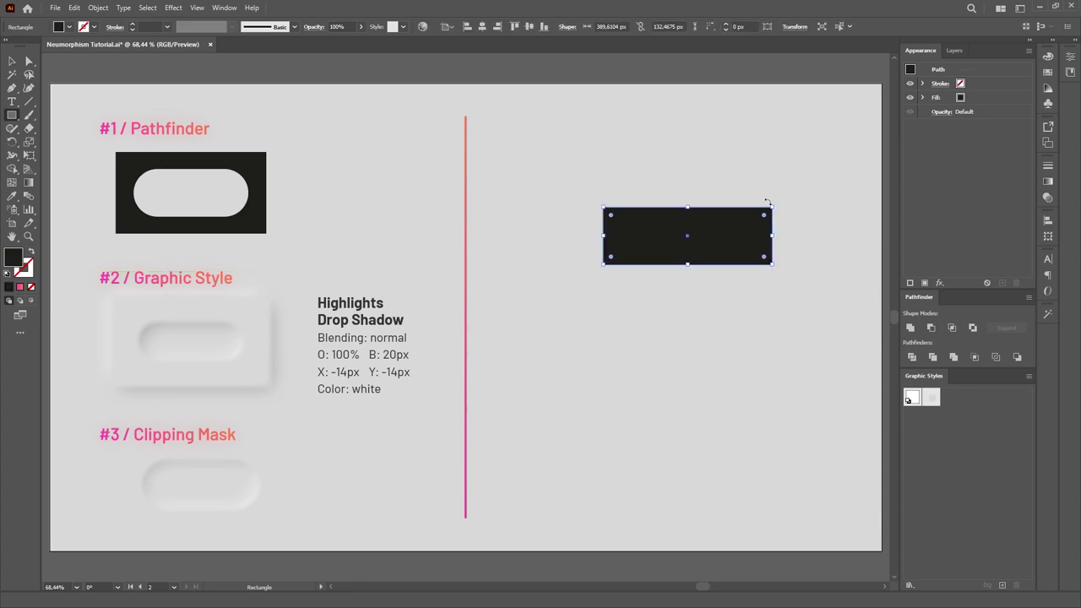
{"action": "key", "text": "v"}
{"action": "left_click_drag", "start_coordinate": [757, 222], "coordinate": [736, 258]}
{"action": "left_click", "coordinate": [737, 176]}
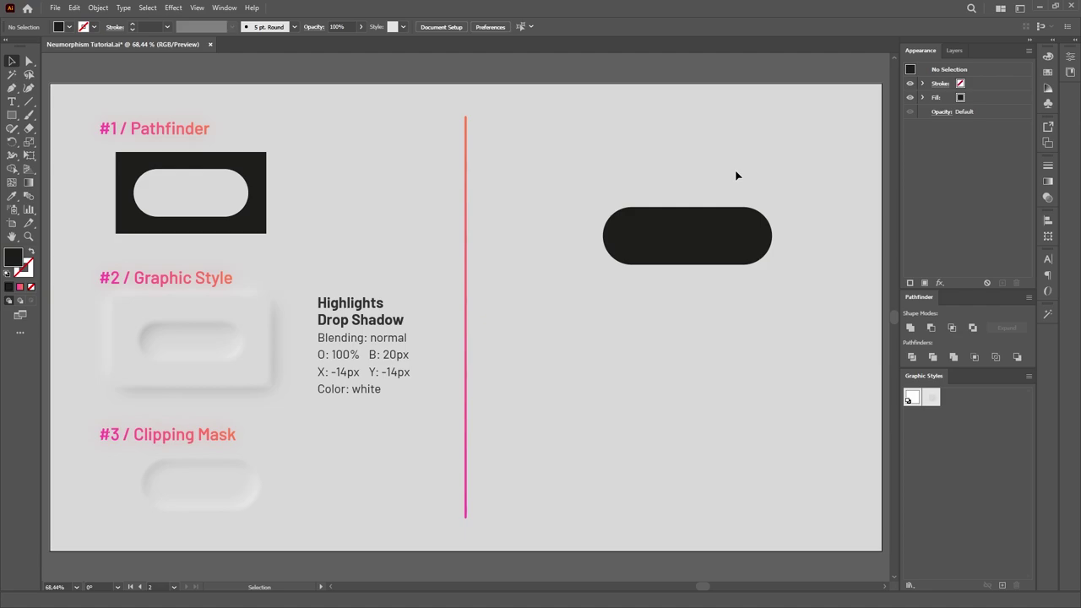
{"action": "left_click_drag", "start_coordinate": [724, 234], "coordinate": [729, 146]}
{"action": "left_click", "coordinate": [842, 270]}
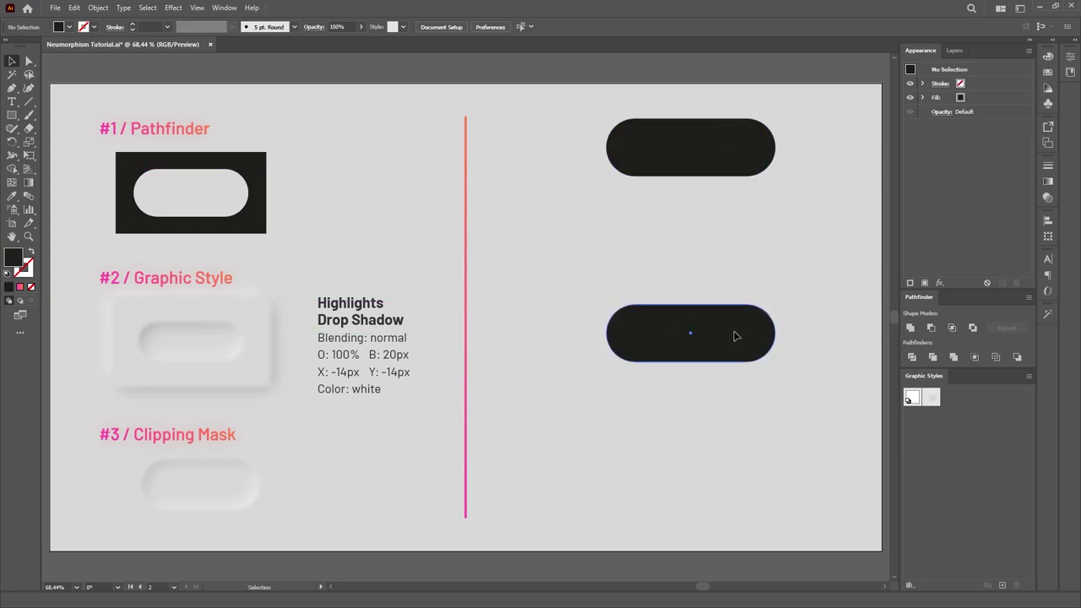
- Draw a larger rectangle centred on the lower pill and move it beneath the pill in Layers
{"action": "key", "text": "m"}
{"action": "mouse_move", "coordinate": [690, 332]}
{"action": "left_mouse_down"}
{"action": "mouse_move", "coordinate": [774, 304]}
{"action": "mouse_move", "coordinate": [796, 284]}
{"action": "left_mouse_up"}
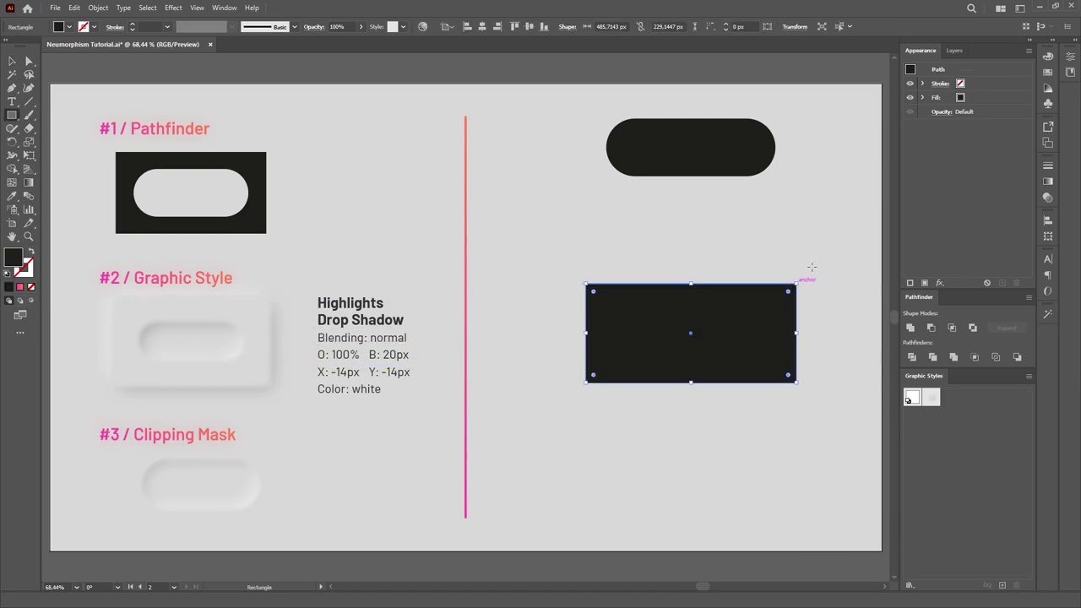
{"action": "left_click", "coordinate": [955, 49]}
{"action": "left_click_drag", "start_coordinate": [998, 91], "coordinate": [980, 107]}
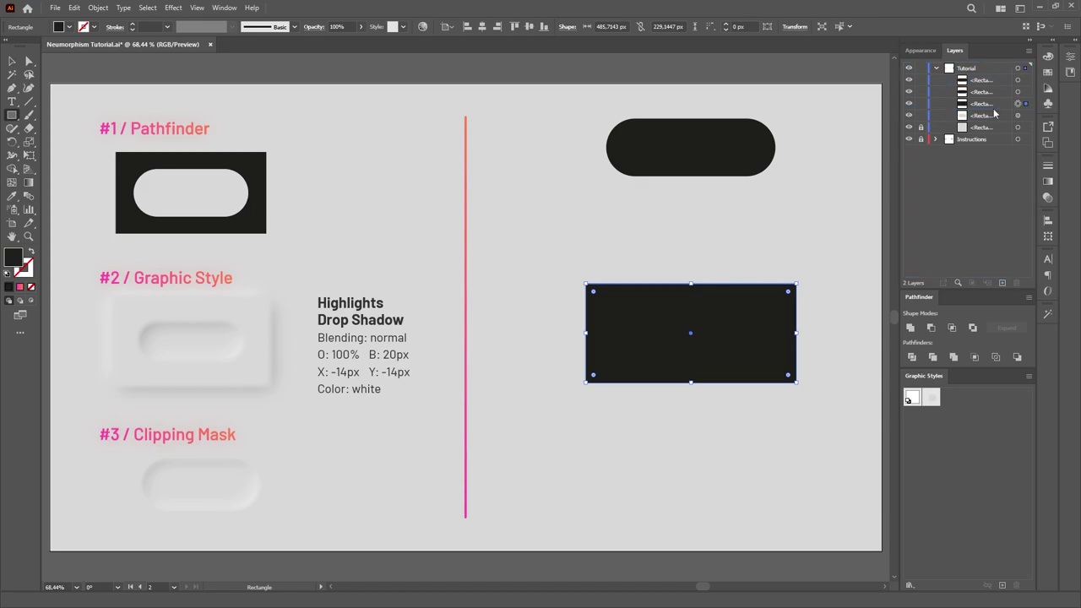
- Select the rectangle and lower pill together and apply Pathfinder Minus Front to cut the pill out
{"action": "key", "text": "v"}
{"action": "left_click_drag", "start_coordinate": [766, 246], "coordinate": [630, 418]}
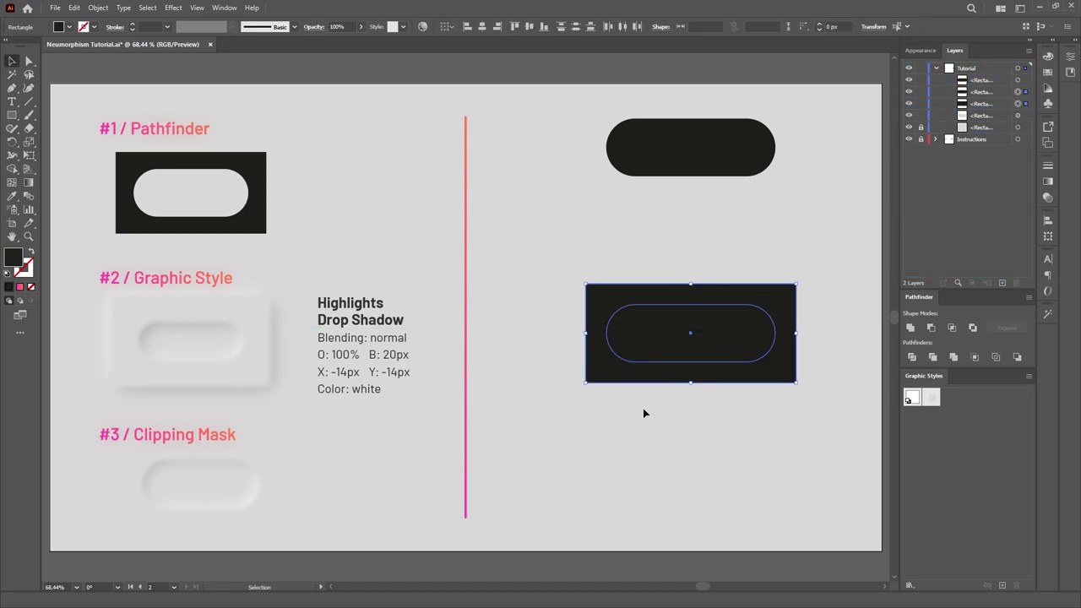
{"action": "left_click", "coordinate": [973, 328], "text": "alt"}
{"action": "left_click", "coordinate": [830, 285]}
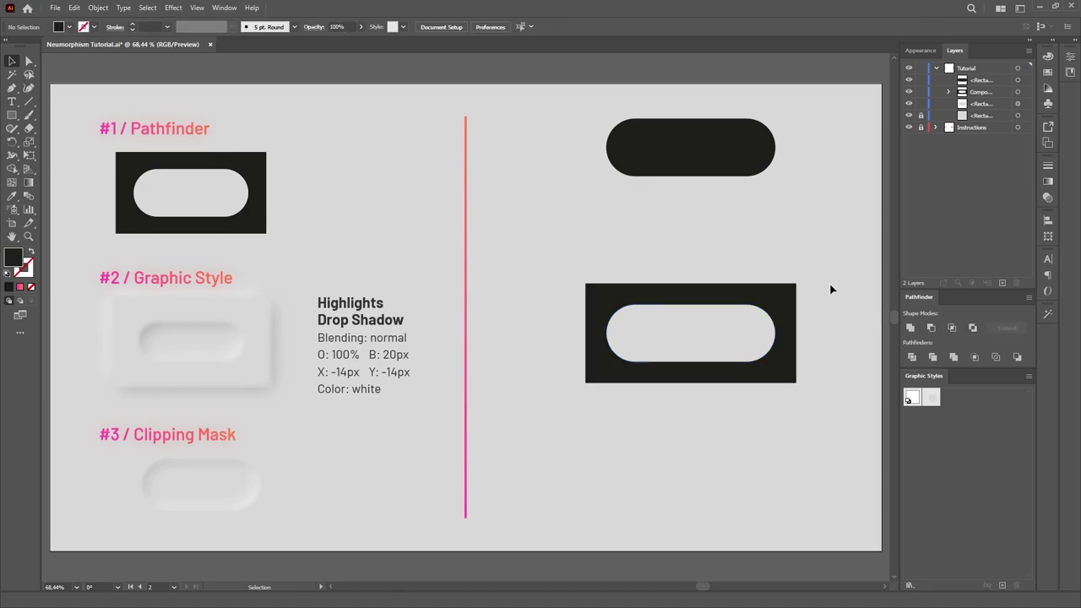
{"action": "key", "text": "a"}
{"action": "key", "text": "v"}
- Nudge the pill-shaped hole to centre it inside the black frame, then slightly reposition the compound frame
{"action": "left_click", "coordinate": [734, 342]}
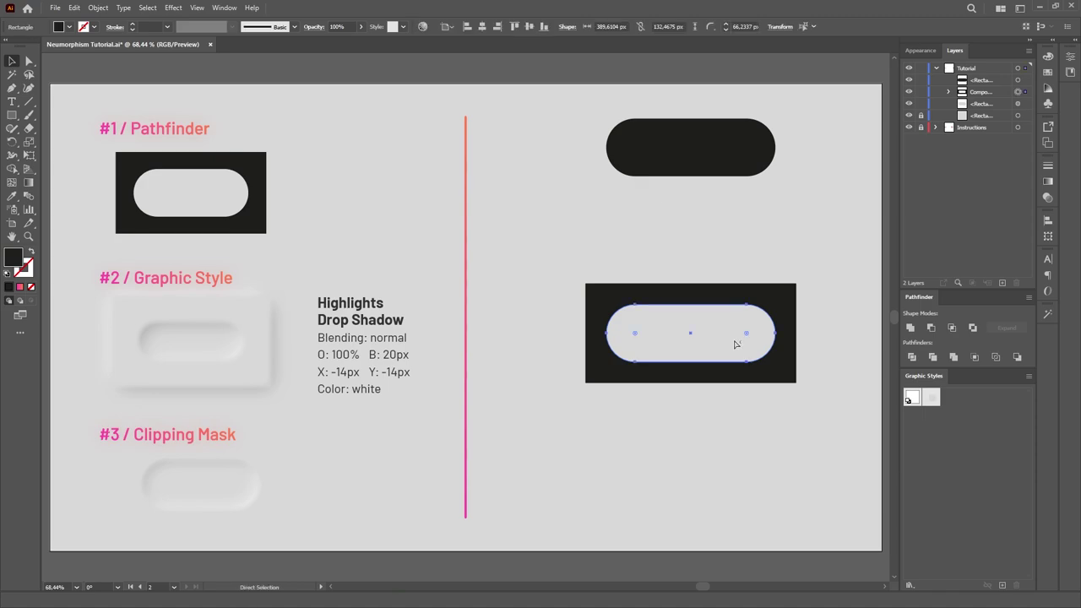
{"action": "mouse_move", "coordinate": [709, 349]}
{"action": "left_mouse_down"}
{"action": "mouse_move", "coordinate": [690, 315]}
{"action": "mouse_move", "coordinate": [763, 343]}
{"action": "mouse_move", "coordinate": [664, 357]}
{"action": "mouse_move", "coordinate": [708, 351]}
{"action": "left_mouse_up"}
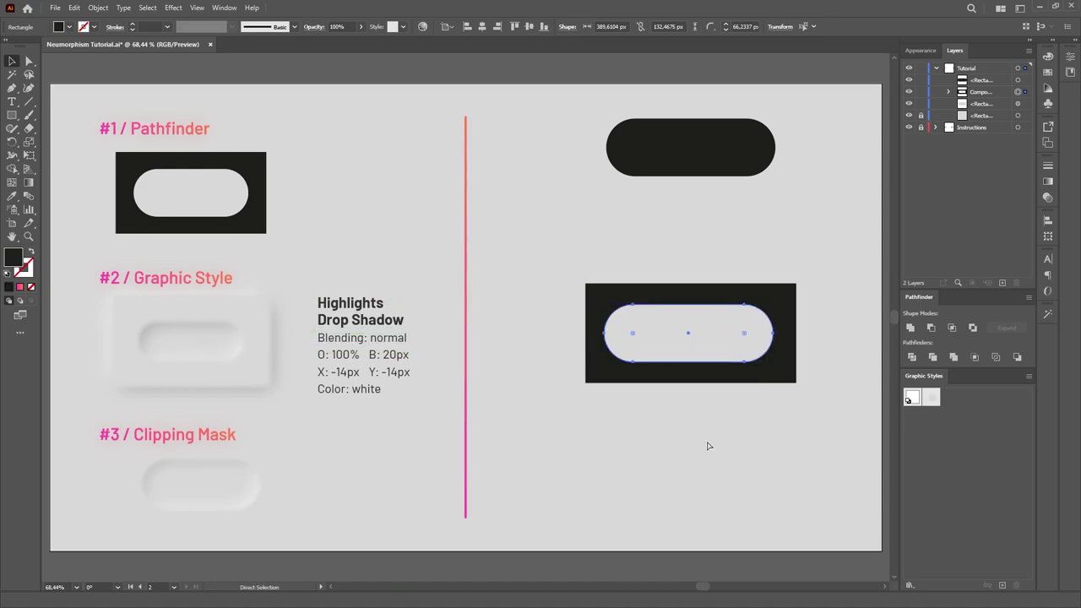
{"action": "left_click", "coordinate": [709, 436]}
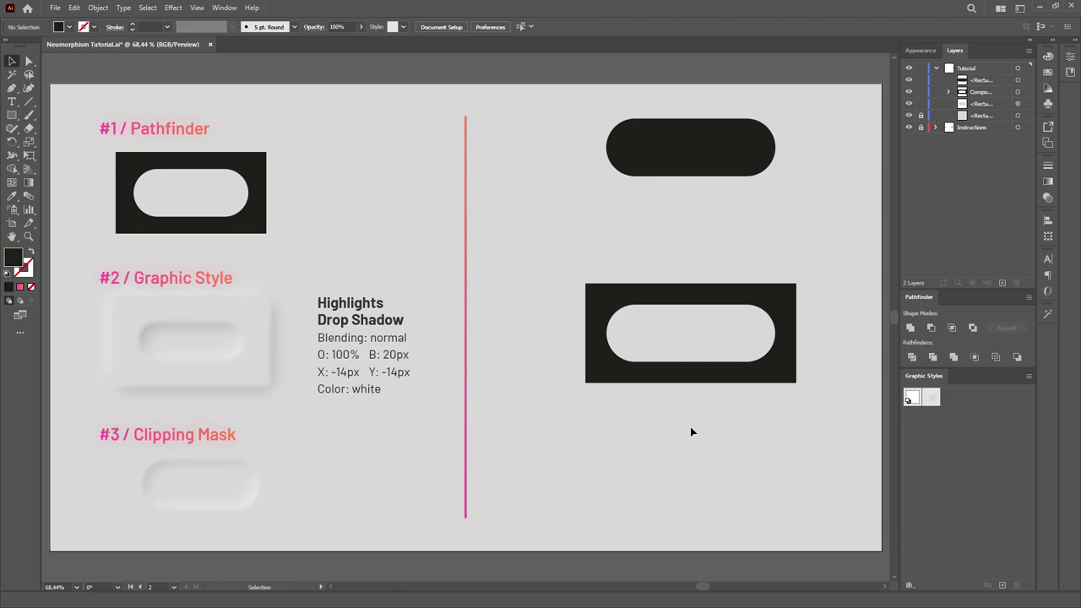
{"action": "left_click", "coordinate": [700, 380]}
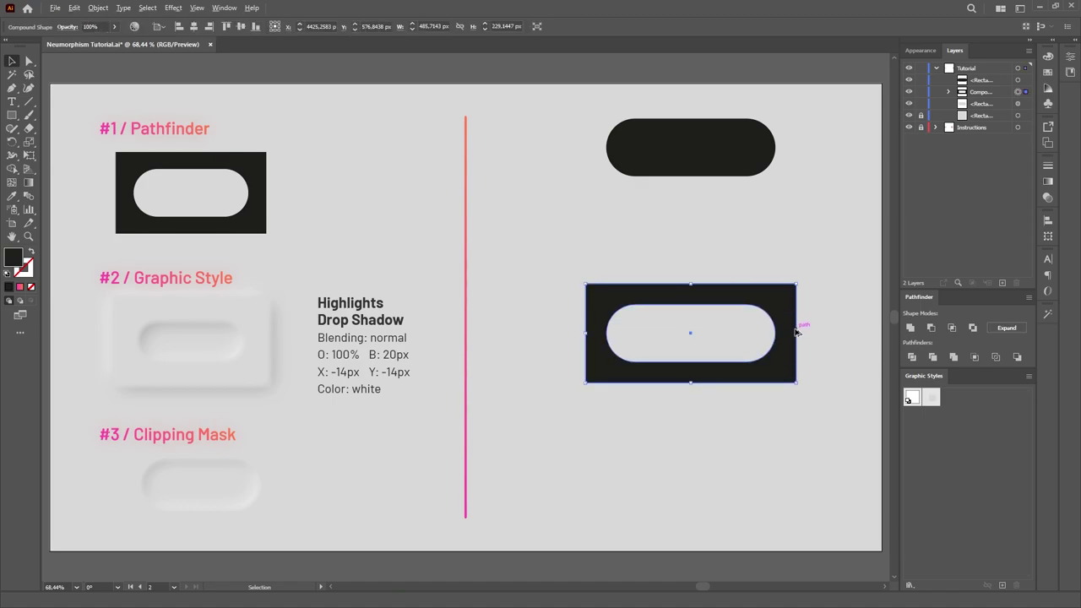
{"action": "mouse_move", "coordinate": [796, 333]}
{"action": "left_mouse_down"}
{"action": "mouse_move", "coordinate": [871, 331]}
{"action": "mouse_move", "coordinate": [719, 317]}
{"action": "mouse_move", "coordinate": [871, 327]}
{"action": "mouse_move", "coordinate": [796, 330]}
{"action": "left_mouse_up"}
{"action": "left_click", "coordinate": [738, 419]}
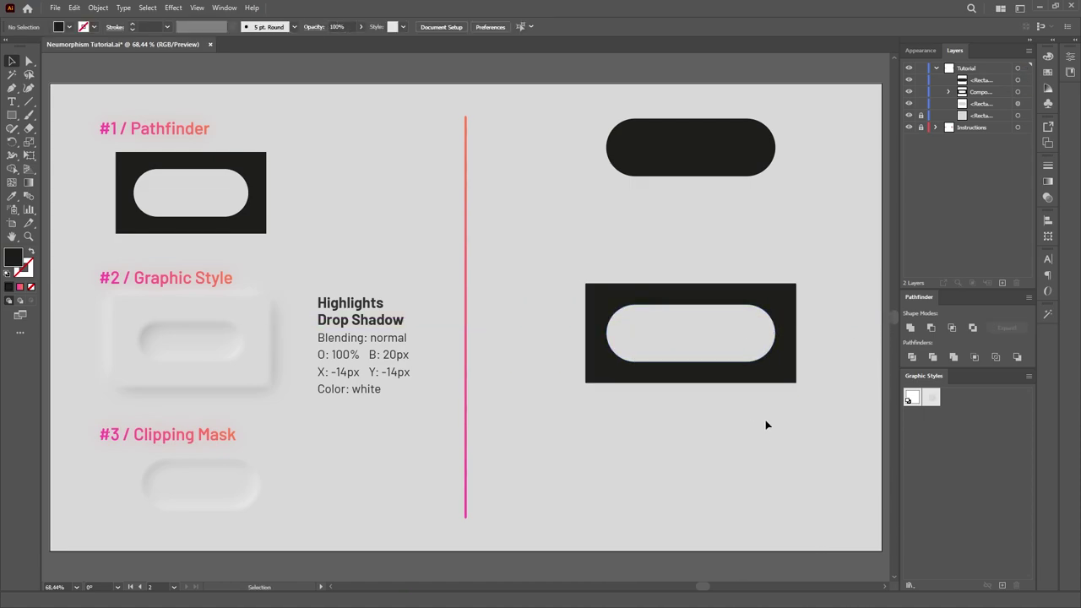
- Apply the saved raised neumorphic graphic style to the cut-out black frame
{"action": "left_click", "coordinate": [784, 370]}
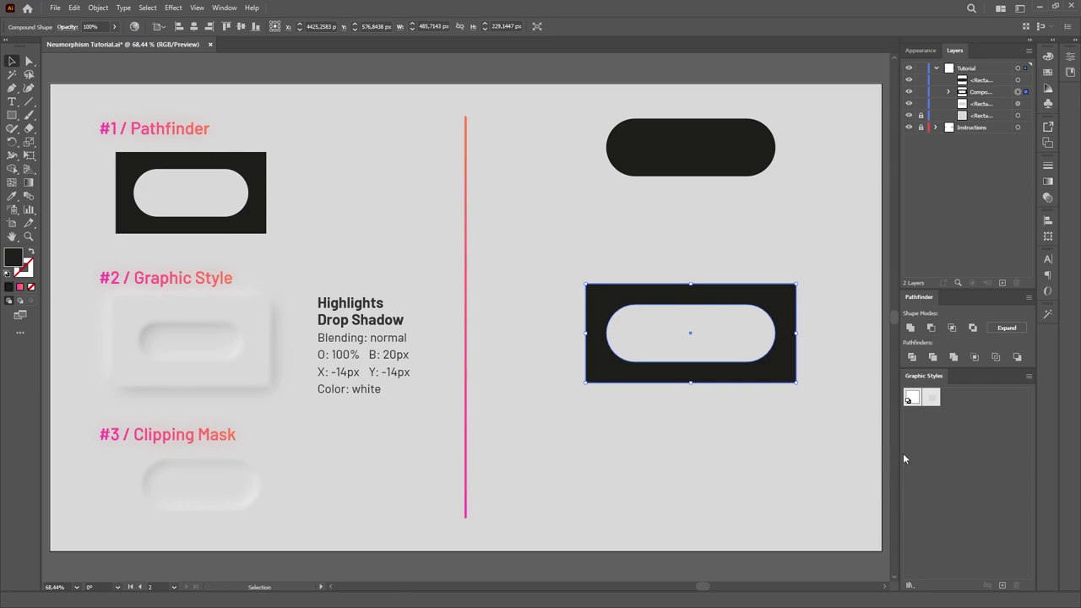
{"action": "left_click", "coordinate": [933, 398]}
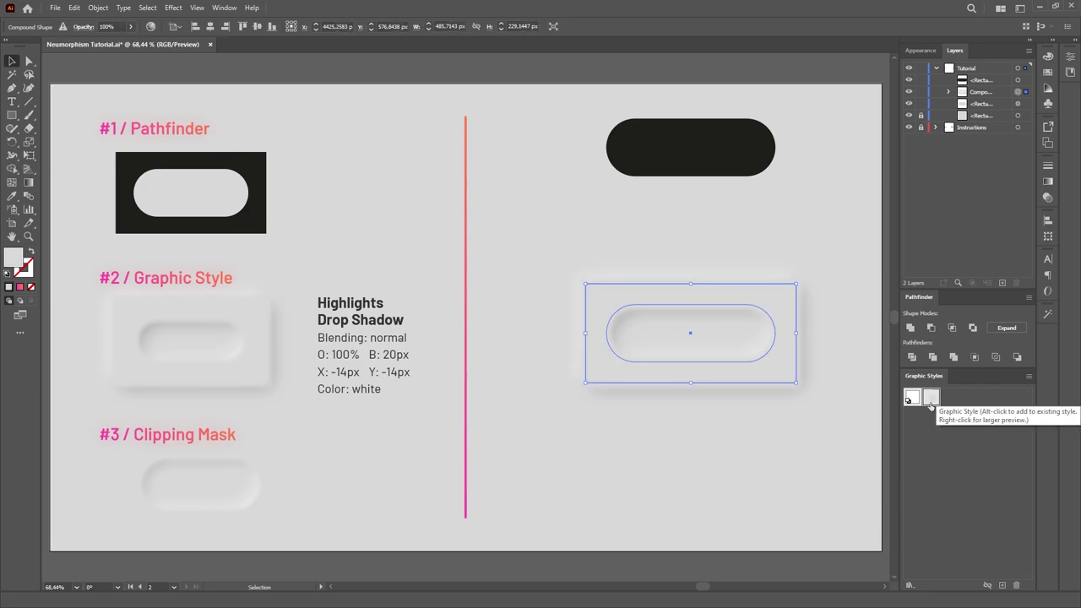
{"action": "left_click", "coordinate": [764, 422]}
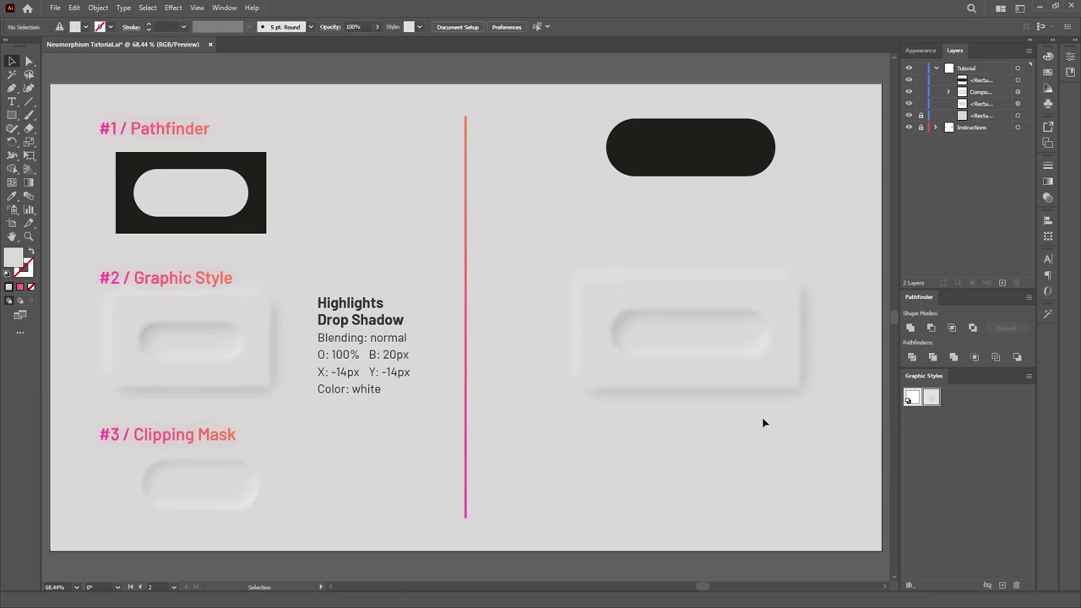
- Edit the frame's drop shadow to 100% opacity with -14 px X and Y offsets
{"action": "left_click", "coordinate": [731, 338]}
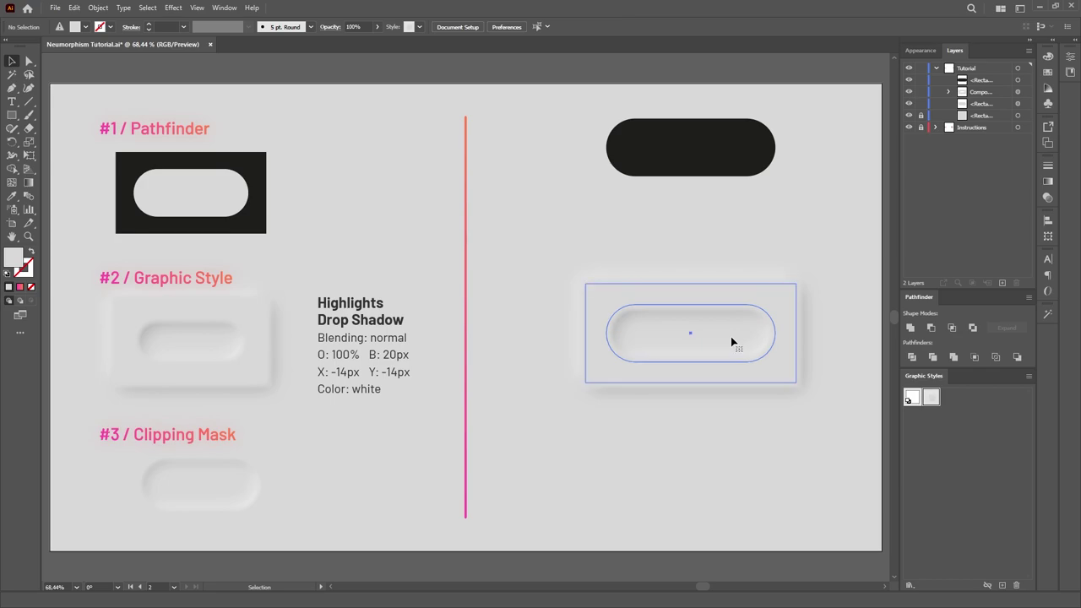
{"action": "left_click", "coordinate": [916, 51]}
{"action": "left_click", "coordinate": [923, 112]}
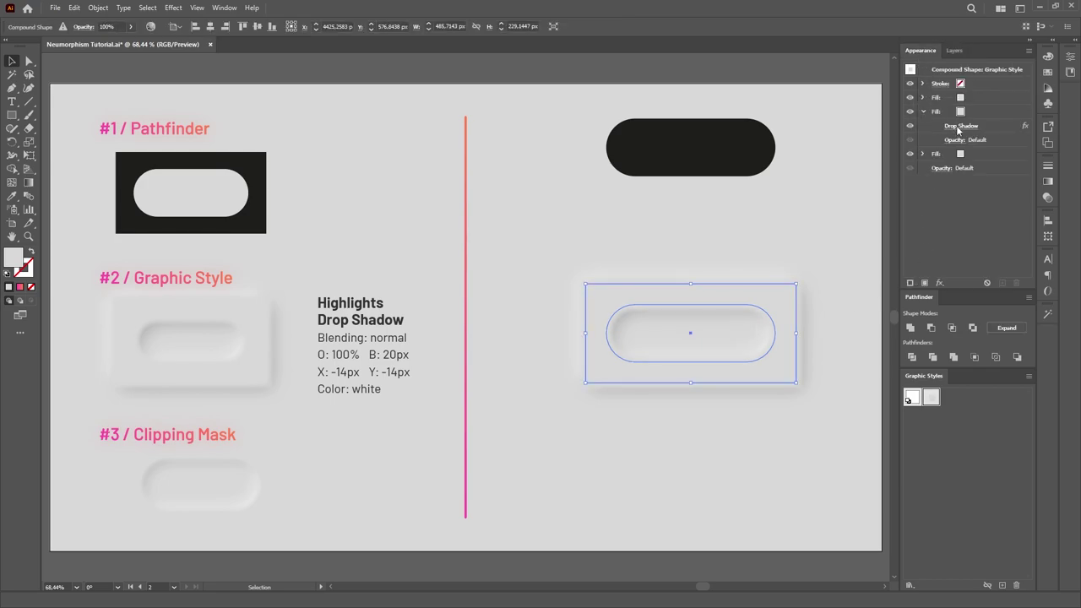
{"action": "left_click", "coordinate": [959, 126]}
{"action": "key", "text": "Tab"}
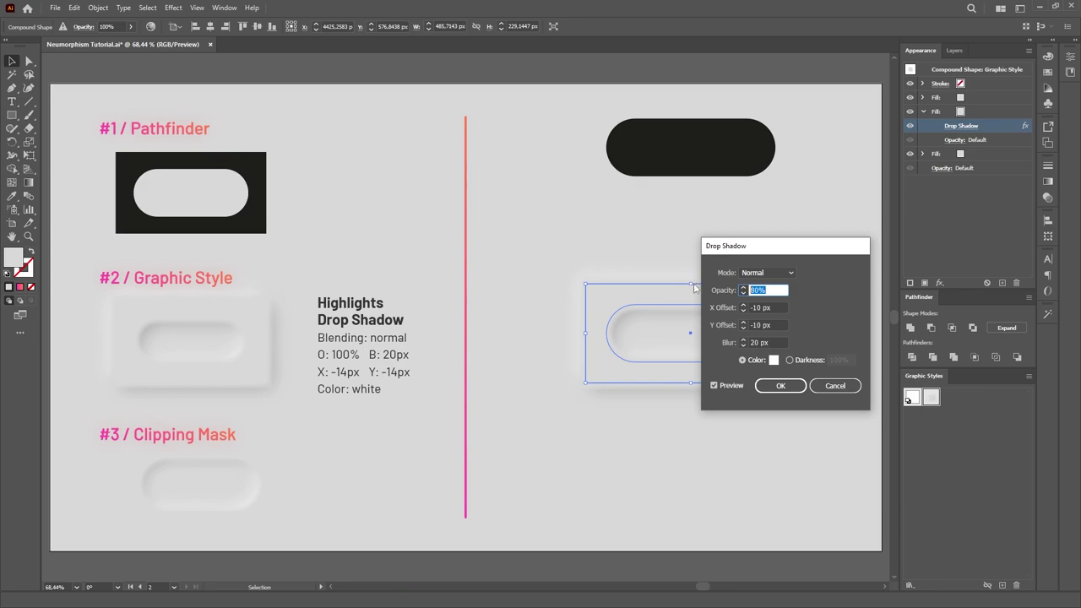
{"action": "type", "text": "100"}
{"action": "key", "text": "Tab"}
{"action": "type", "text": "-14"}
{"action": "key", "text": "Tab"}
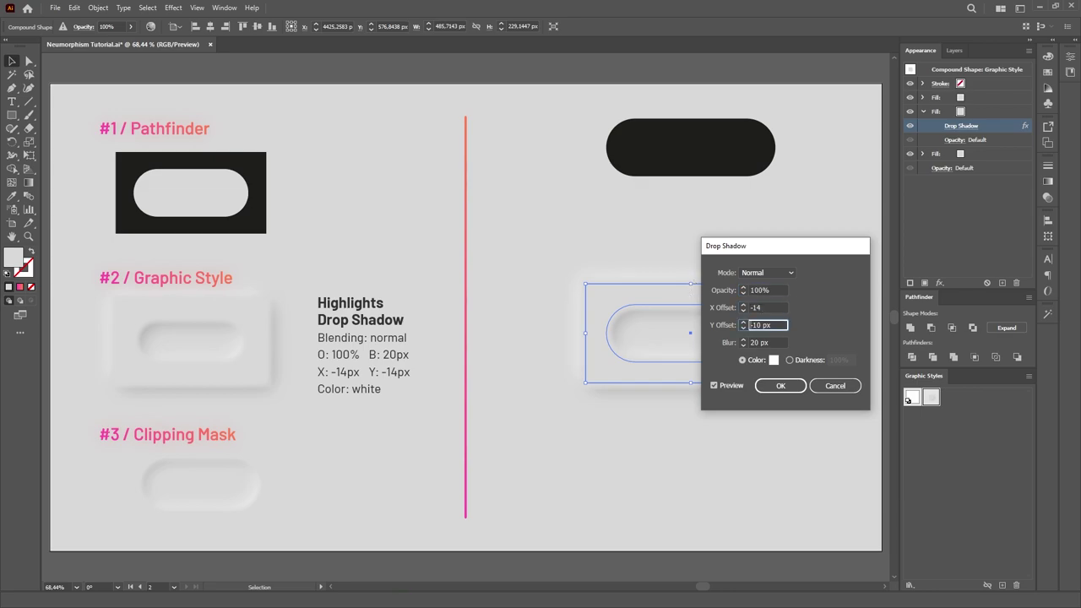
{"action": "type", "text": "-14"}
{"action": "key", "text": "Return"}
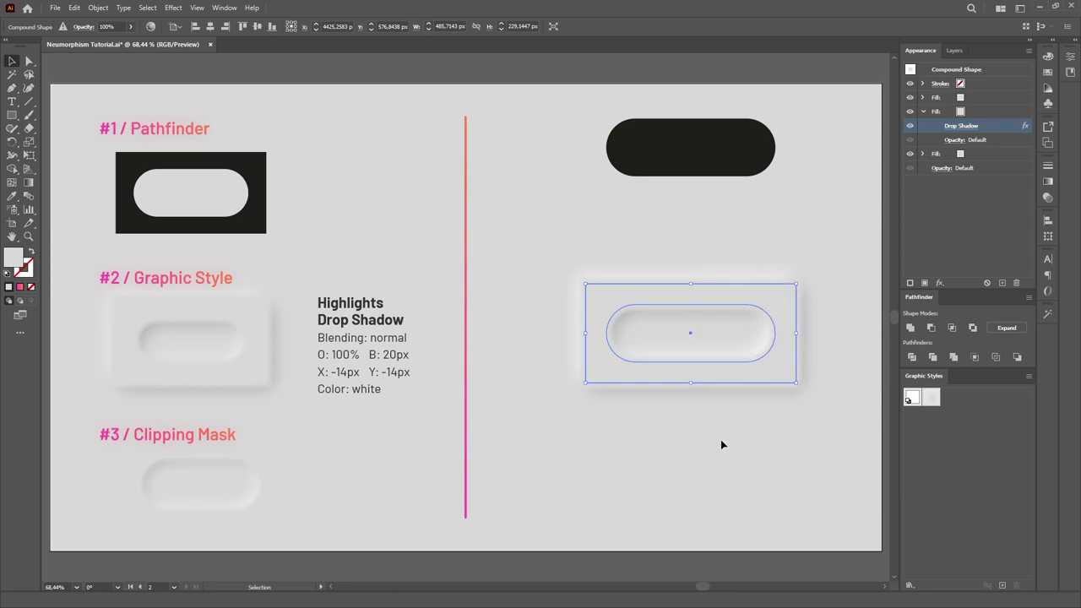
{"action": "left_click", "coordinate": [722, 446]}
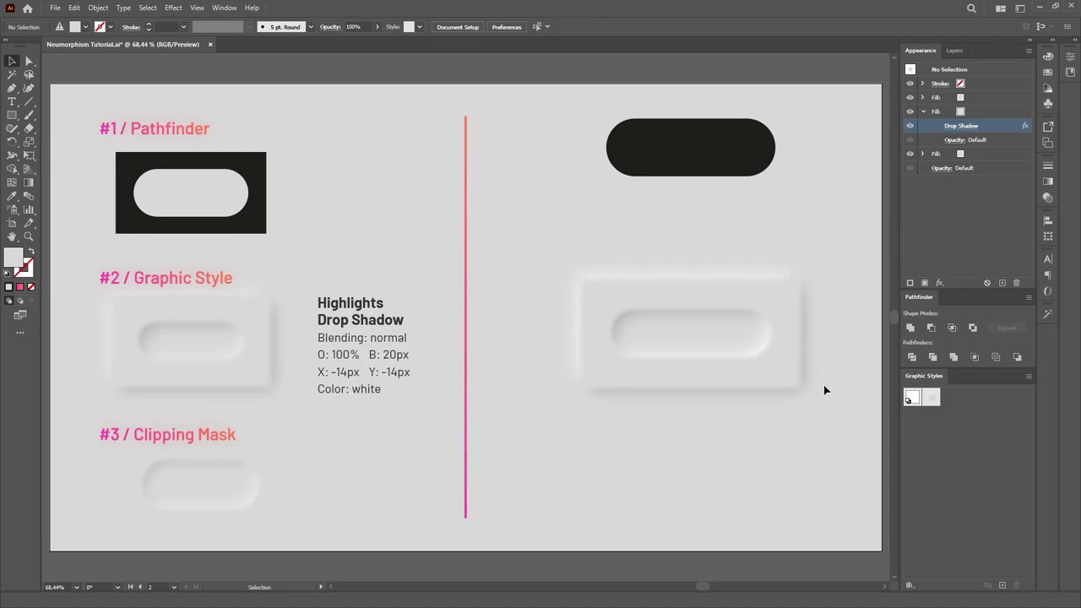
{"action": "left_click", "coordinate": [737, 161]}
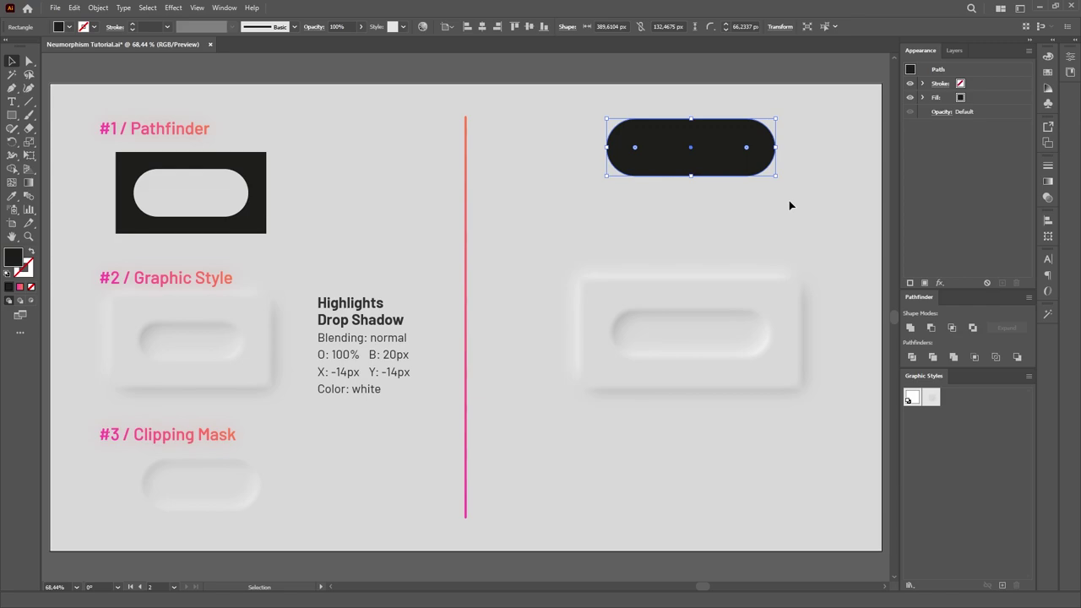
- Vertically centre the black pill and the styled frame on each other
{"action": "left_click_drag", "start_coordinate": [842, 121], "coordinate": [536, 403]}
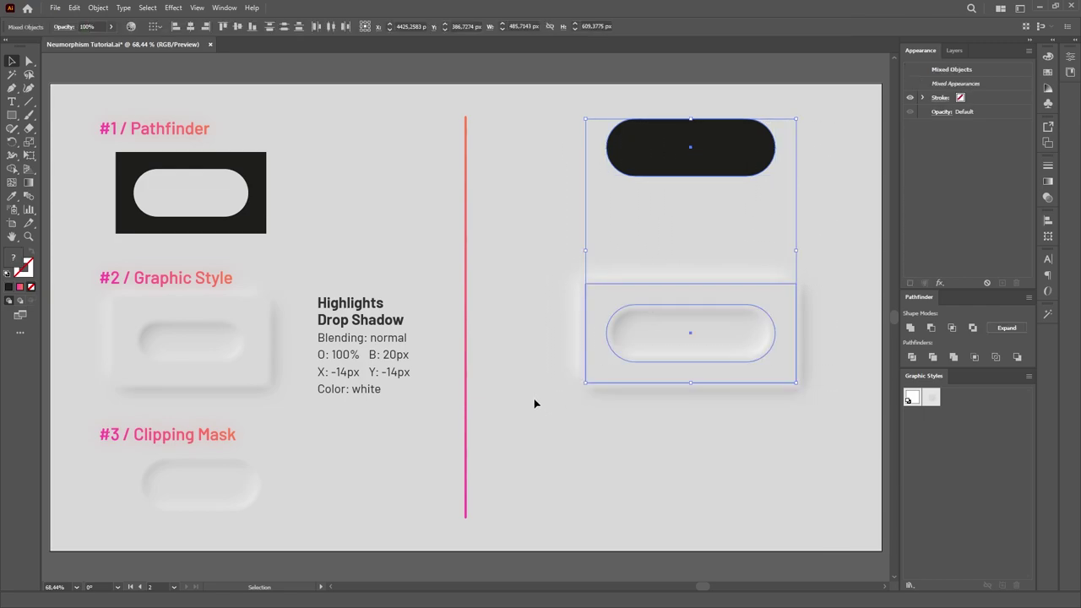
{"action": "left_click", "coordinate": [237, 26]}
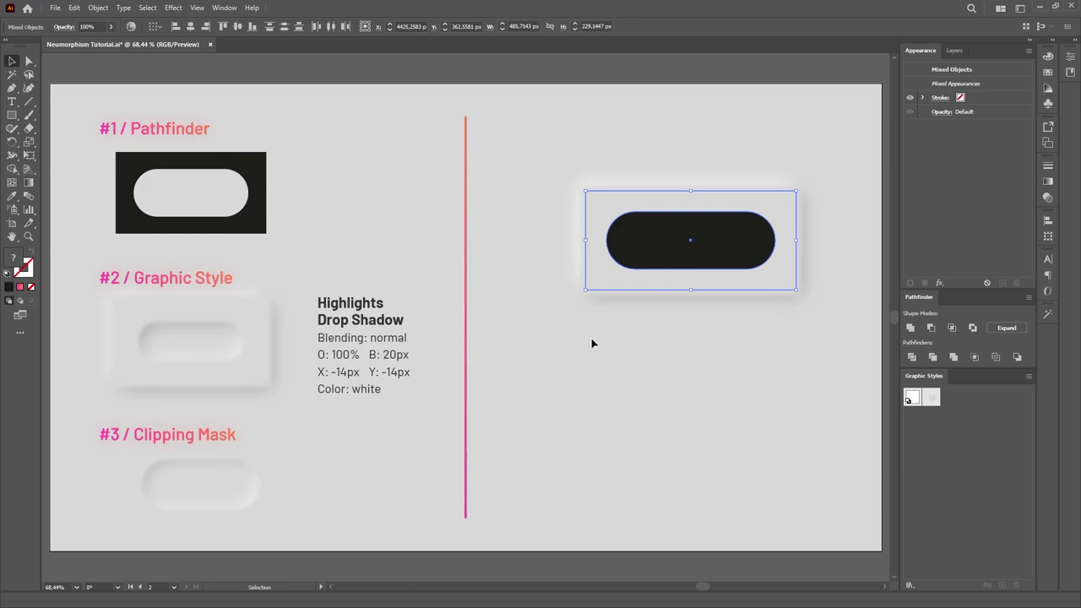
{"action": "left_click", "coordinate": [706, 391]}
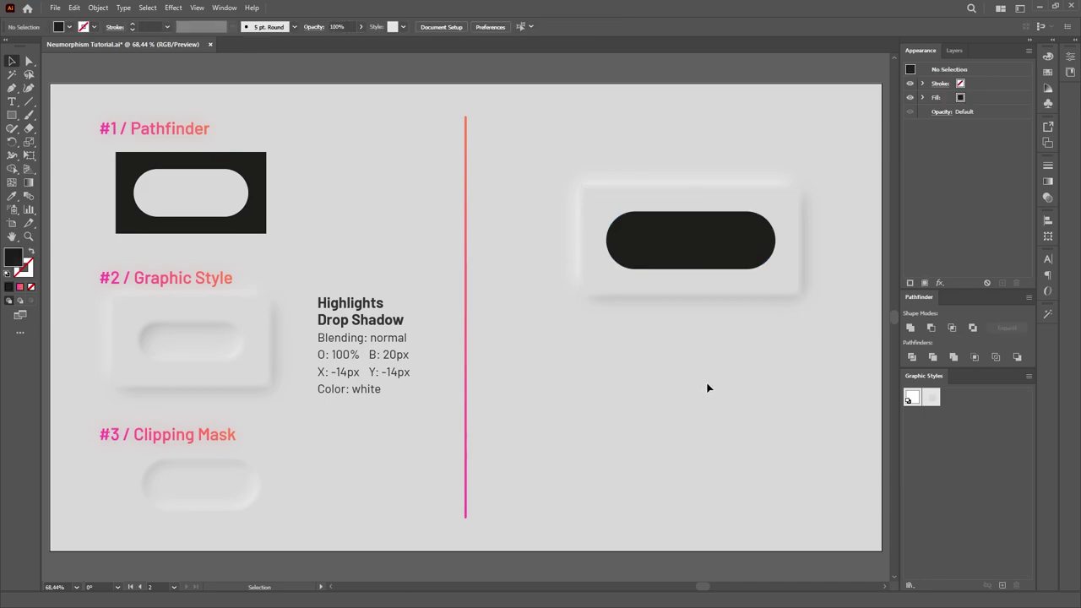
- Confirm the black pill is the topmost object in Layers, then select the pill with the frame
{"action": "left_click", "coordinate": [734, 250]}
{"action": "left_click", "coordinate": [956, 50]}
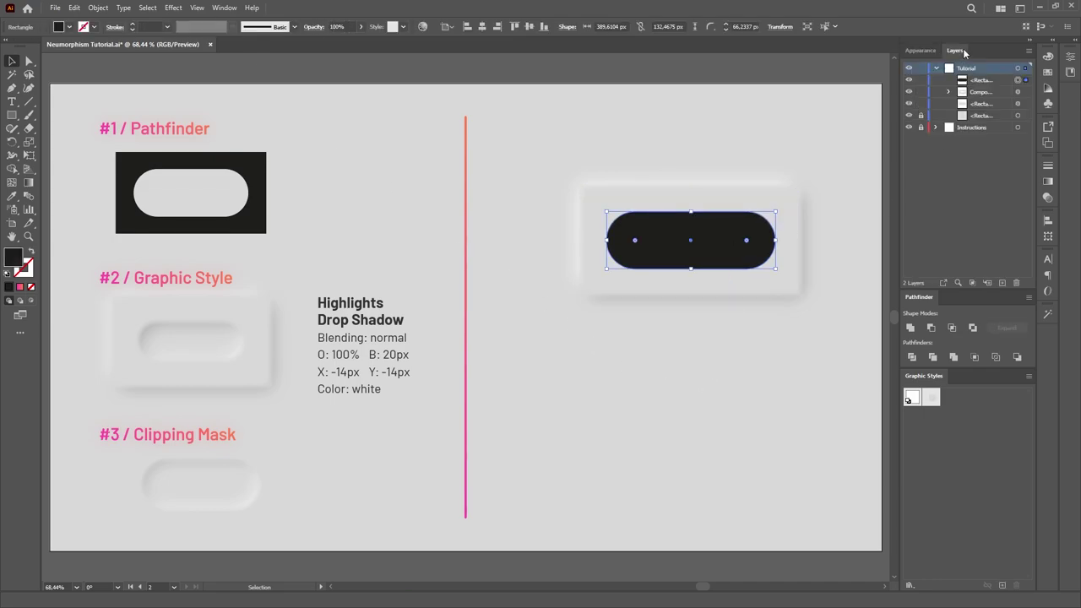
{"action": "left_click", "coordinate": [995, 81]}
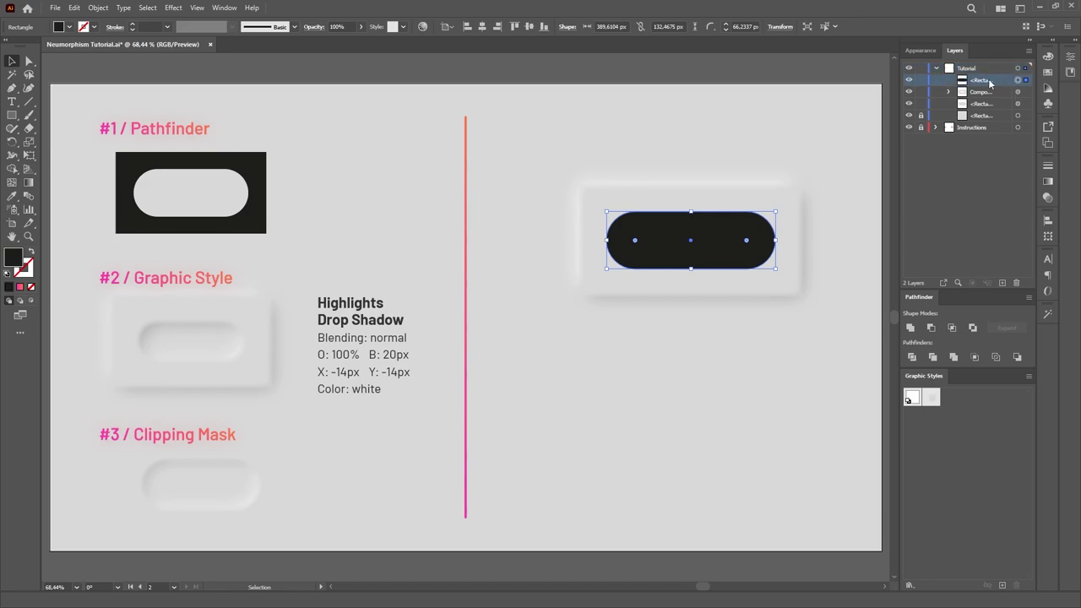
{"action": "left_click", "coordinate": [920, 50]}
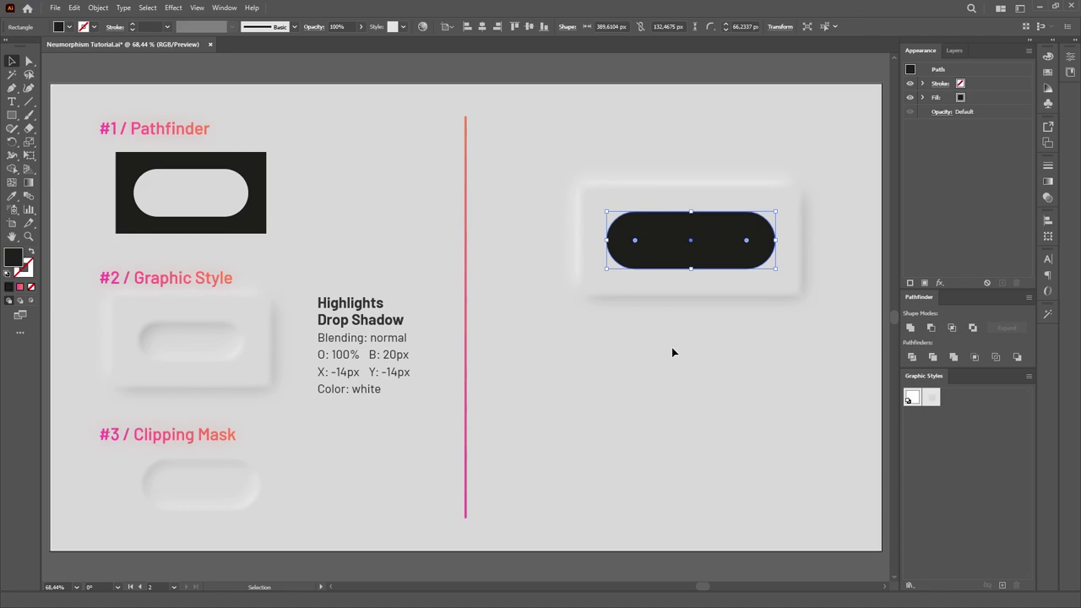
{"action": "left_click_drag", "start_coordinate": [839, 150], "coordinate": [543, 340]}
{"action": "key", "text": "ctrl+7"}
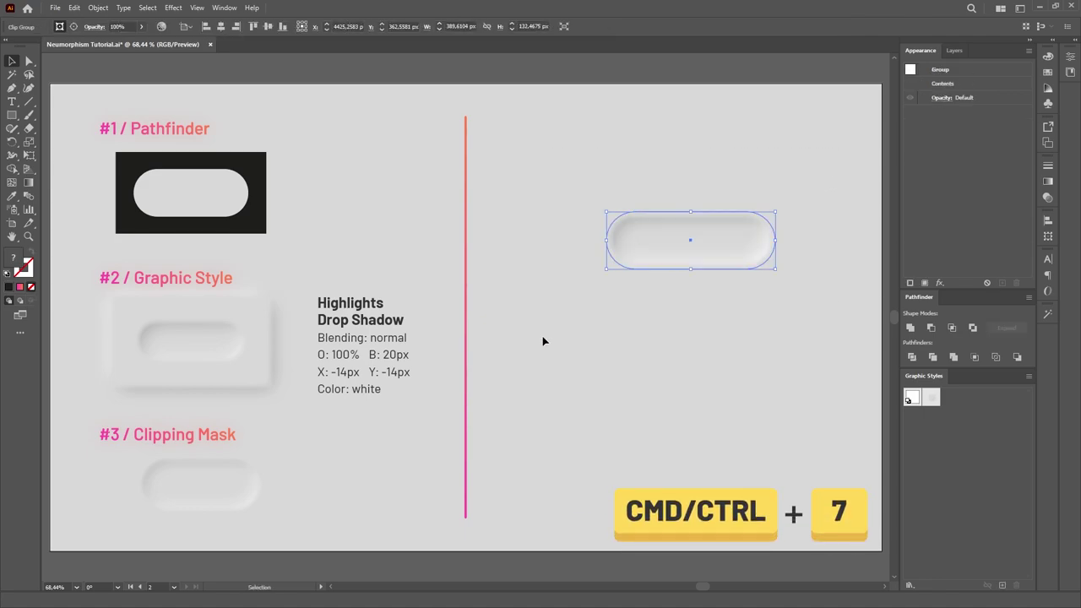
{"action": "left_click", "coordinate": [759, 322]}
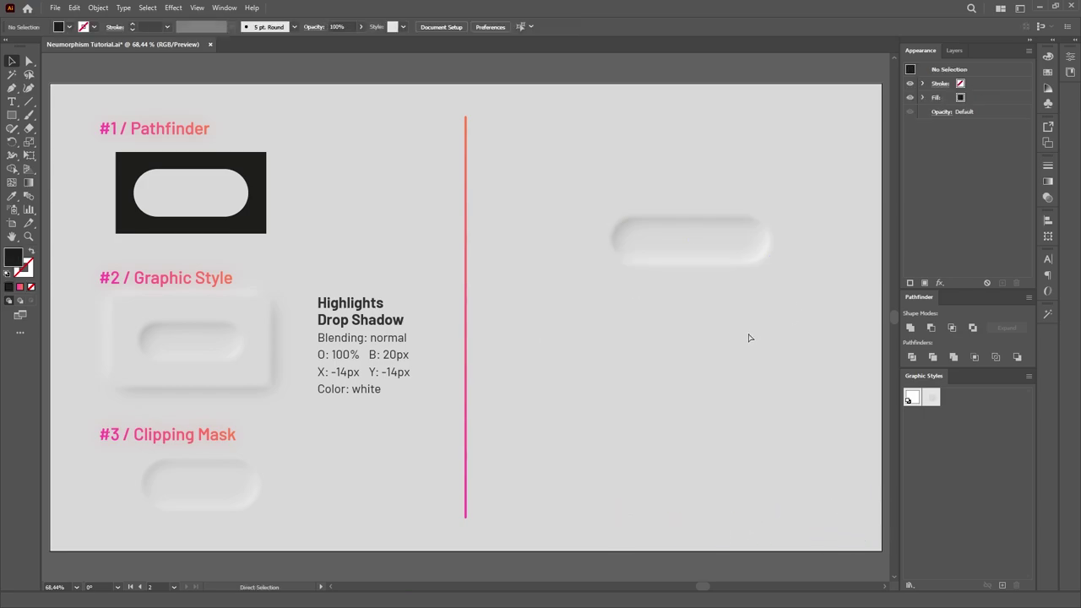
{"action": "key", "text": "ctrl+z"}
{"action": "right_click", "coordinate": [514, 254]}
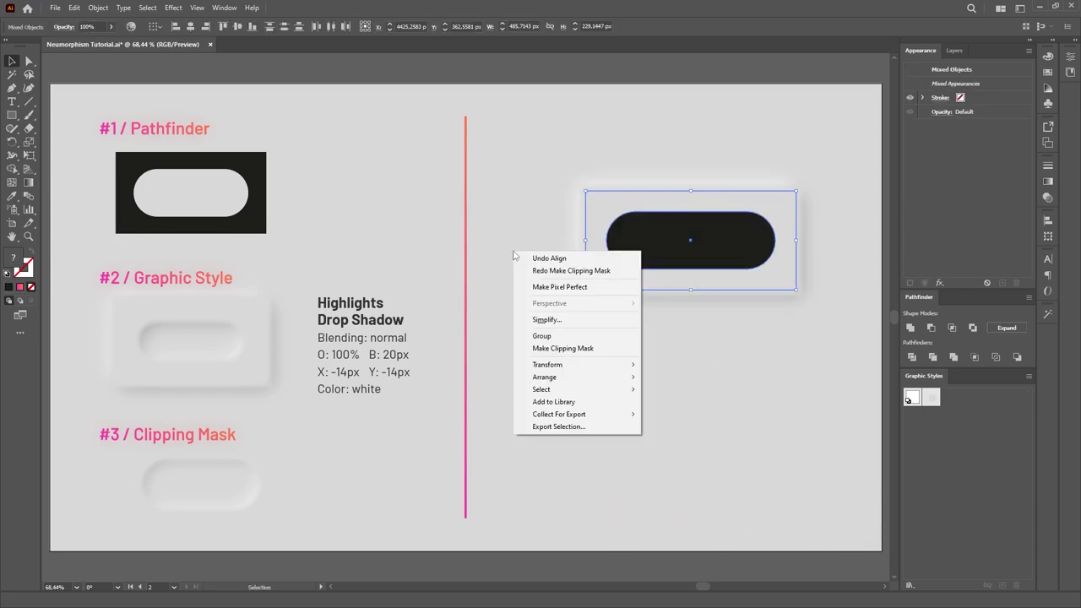
{"action": "left_click", "coordinate": [613, 349]}
{"action": "left_click", "coordinate": [663, 345]}
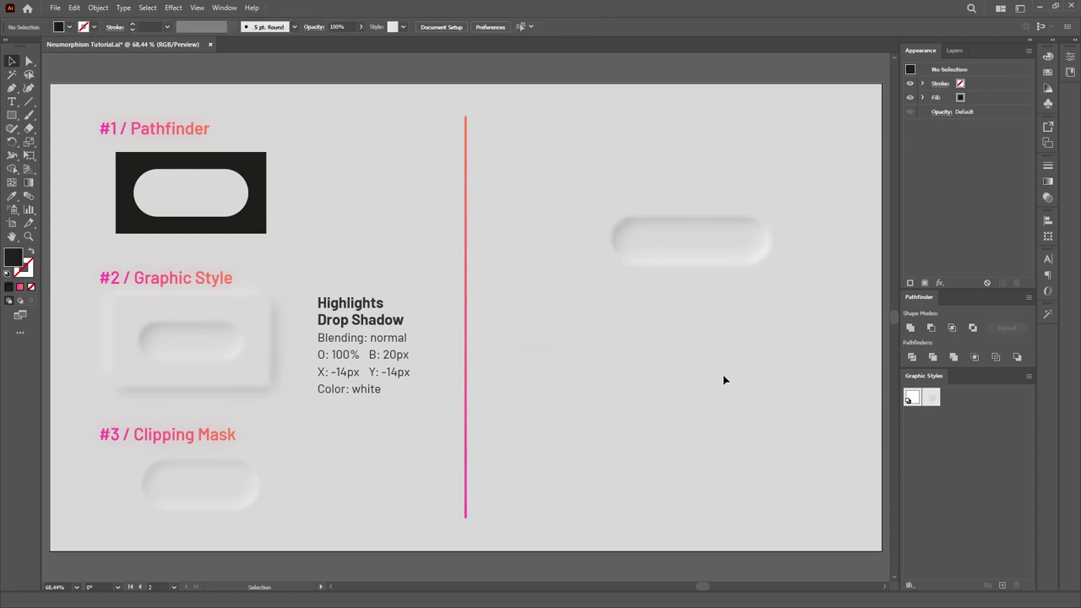
{"action": "left_click", "coordinate": [730, 240]}
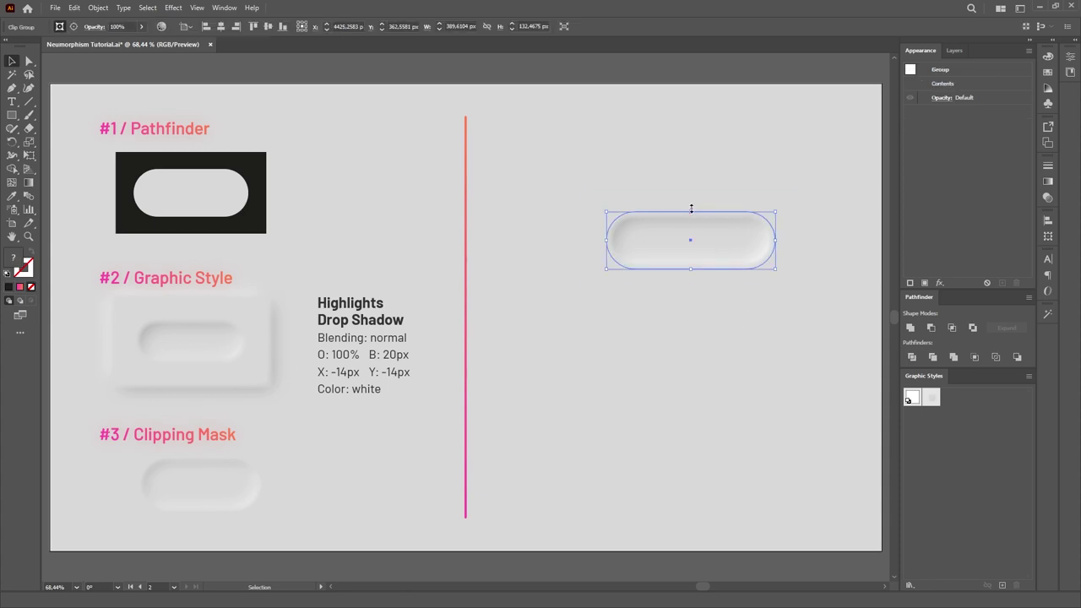
- Stretch the clipped button taller, reshape it wide and short, then enlarge it evenly from its centre
{"action": "left_click_drag", "start_coordinate": [690, 211], "coordinate": [699, 149]}
{"action": "left_click", "coordinate": [835, 235]}
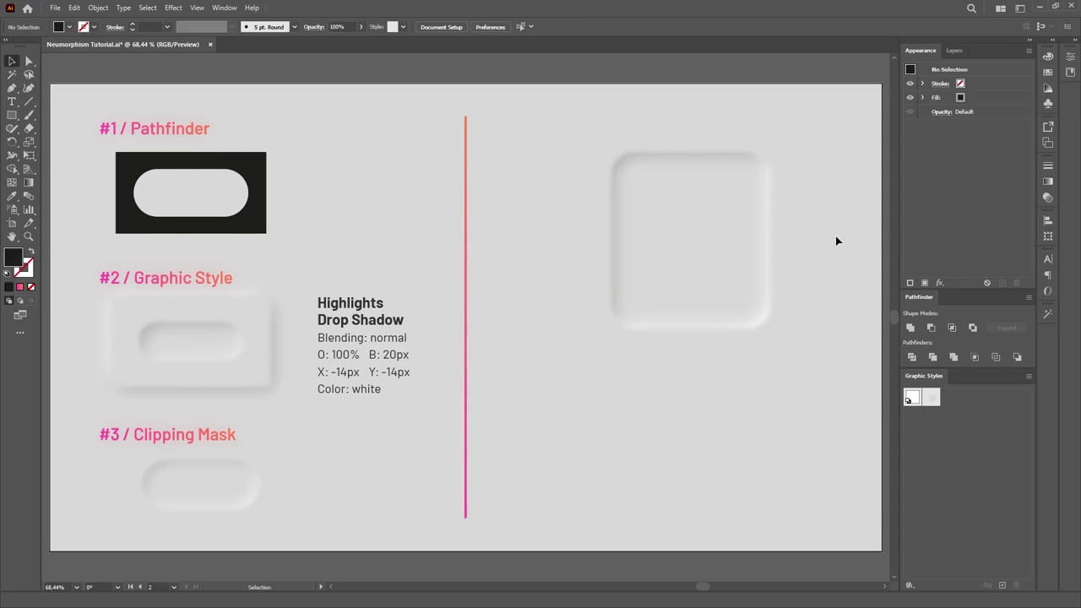
{"action": "left_click", "coordinate": [759, 166]}
{"action": "mouse_move", "coordinate": [774, 147]}
{"action": "left_mouse_down"}
{"action": "mouse_move", "coordinate": [820, 217]}
{"action": "mouse_move", "coordinate": [820, 203]}
{"action": "left_mouse_up"}
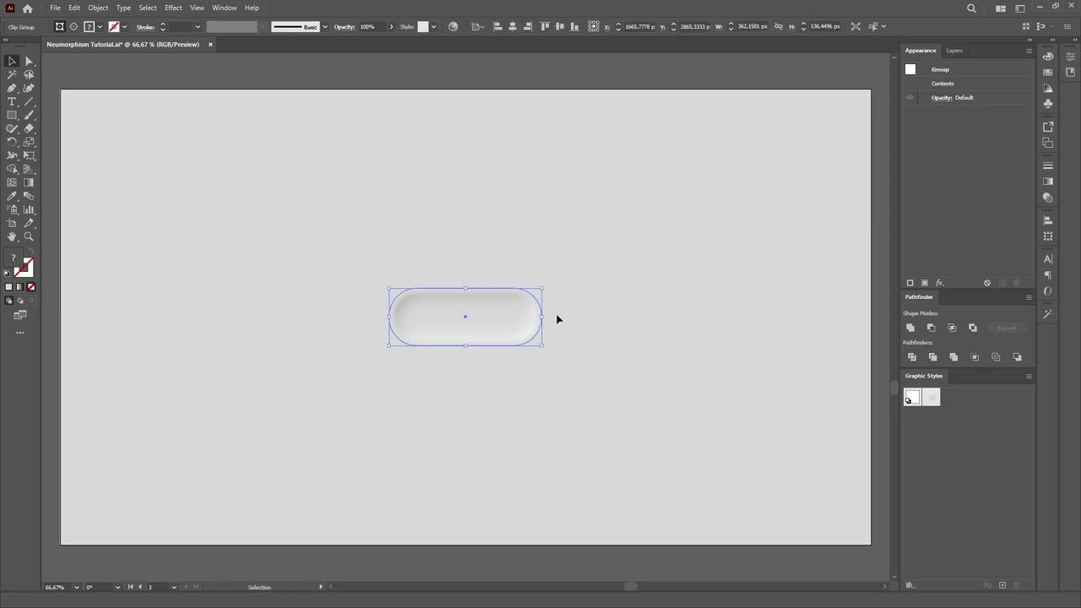
{"action": "left_click_drag", "start_coordinate": [542, 289], "coordinate": [611, 205]}
{"action": "left_click", "coordinate": [714, 314]}
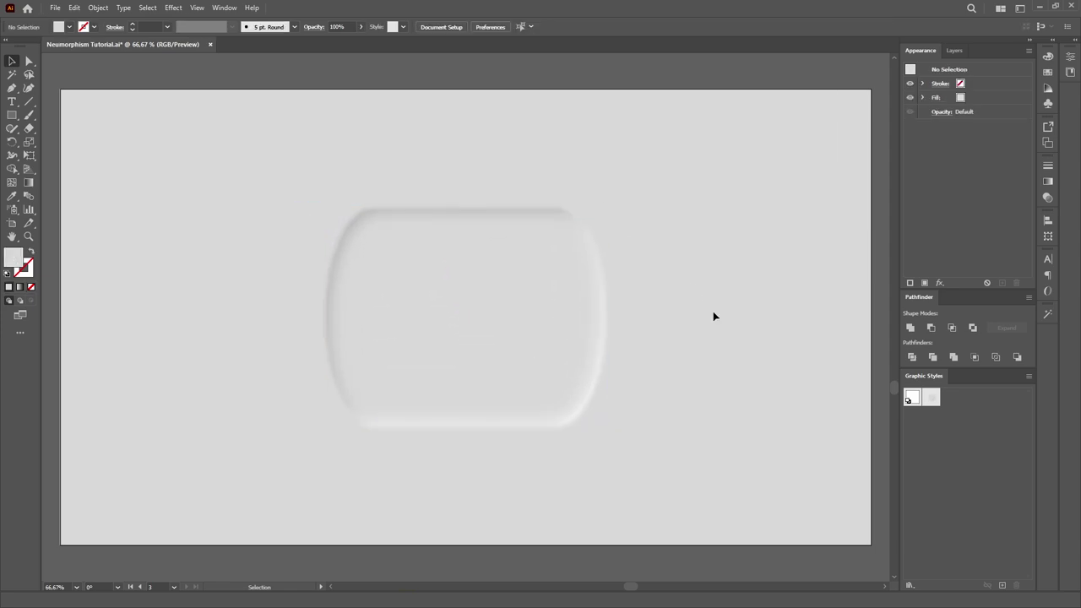